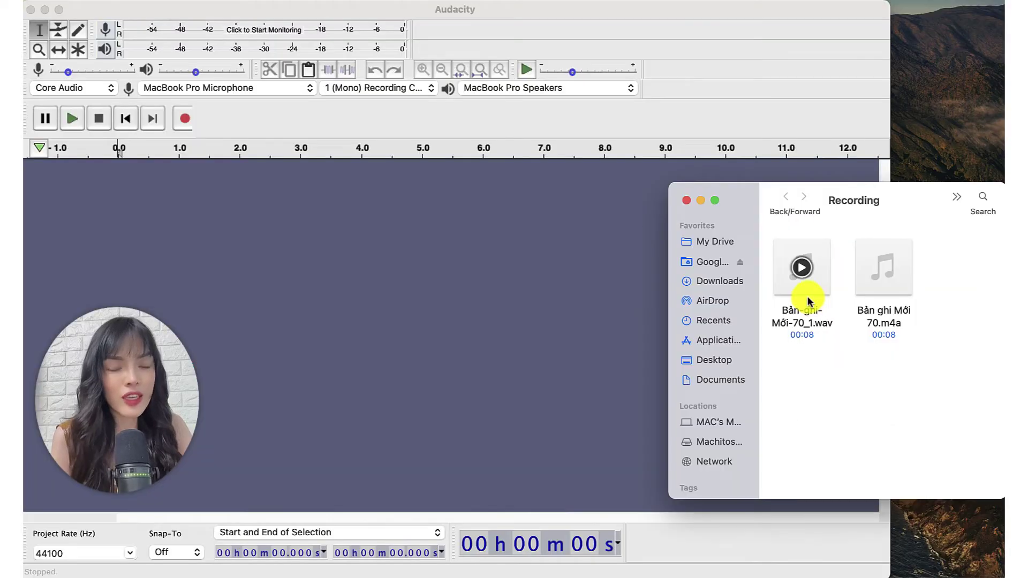
- Import the audio file Bản-ghi-Mới-70_1.wav from the Recording folder into the empty project
left_click(810, 299)
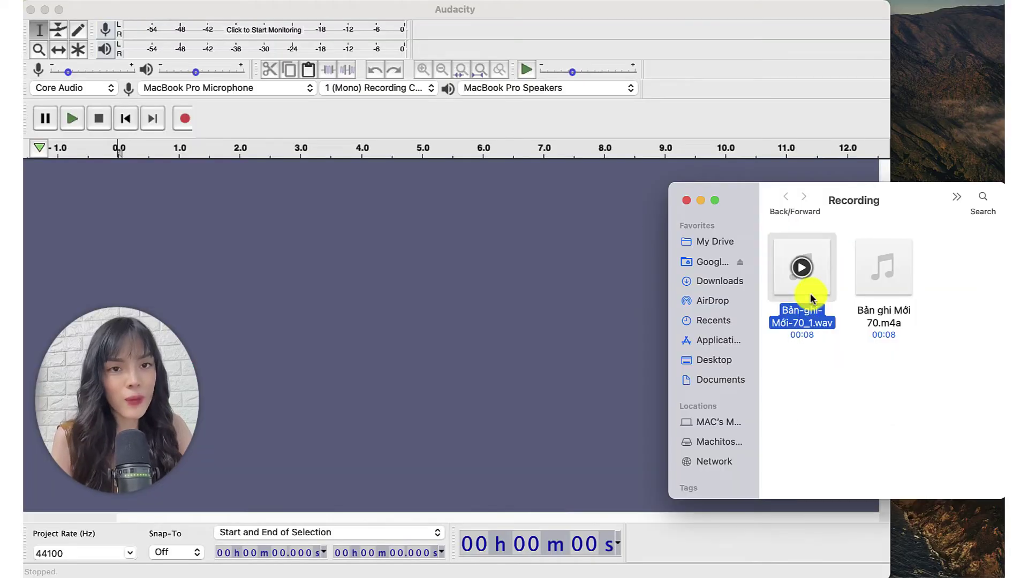
left_click_drag(810, 299, 463, 305)
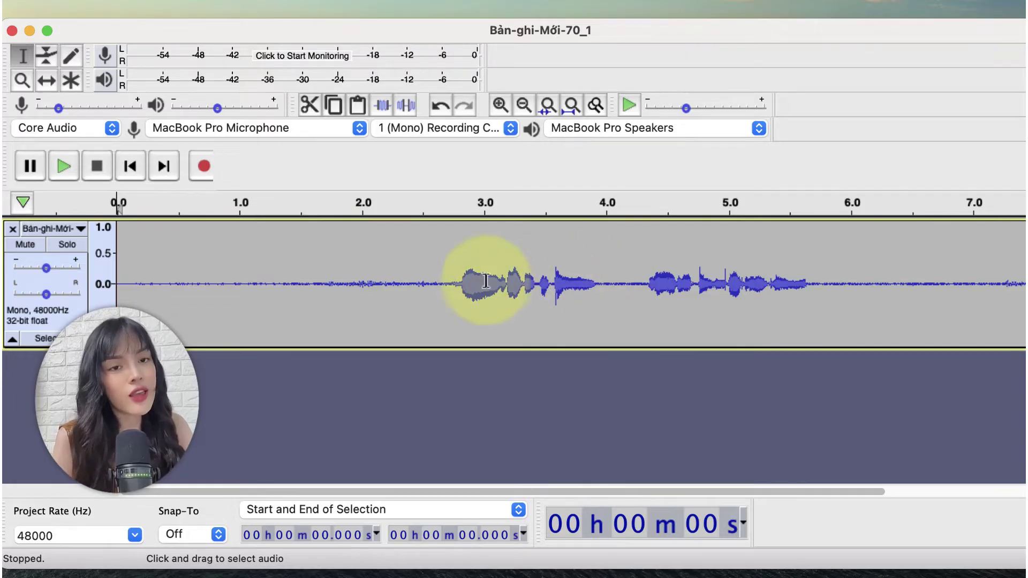
- Zoom in on the start of the speech and listen to the recording from about 2.7 s, pausing after the first phrase
left_click_drag(459, 282, 155, 284)
left_click(451, 294)
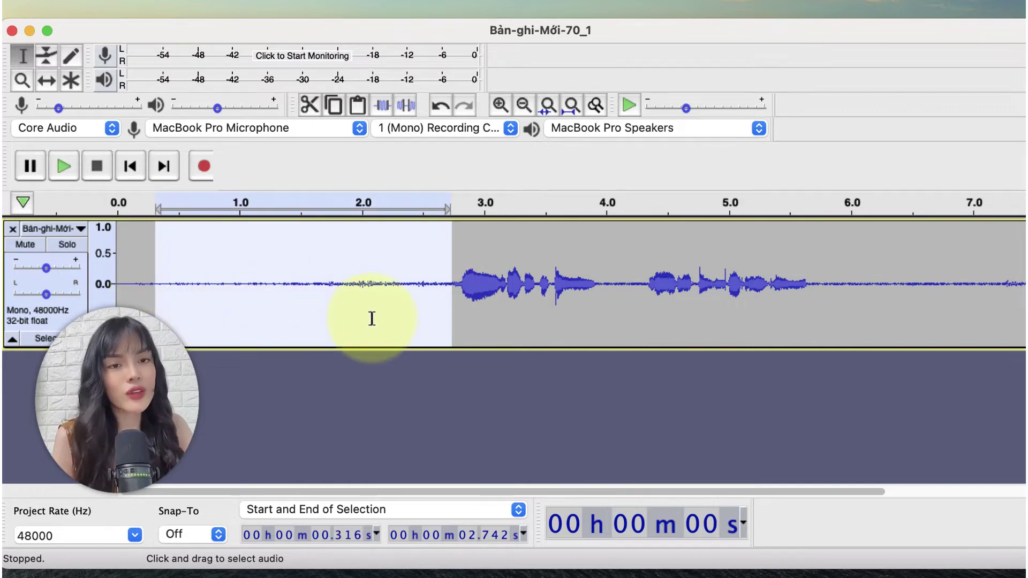
left_click(448, 295)
left_click(500, 105)
left_click(523, 104)
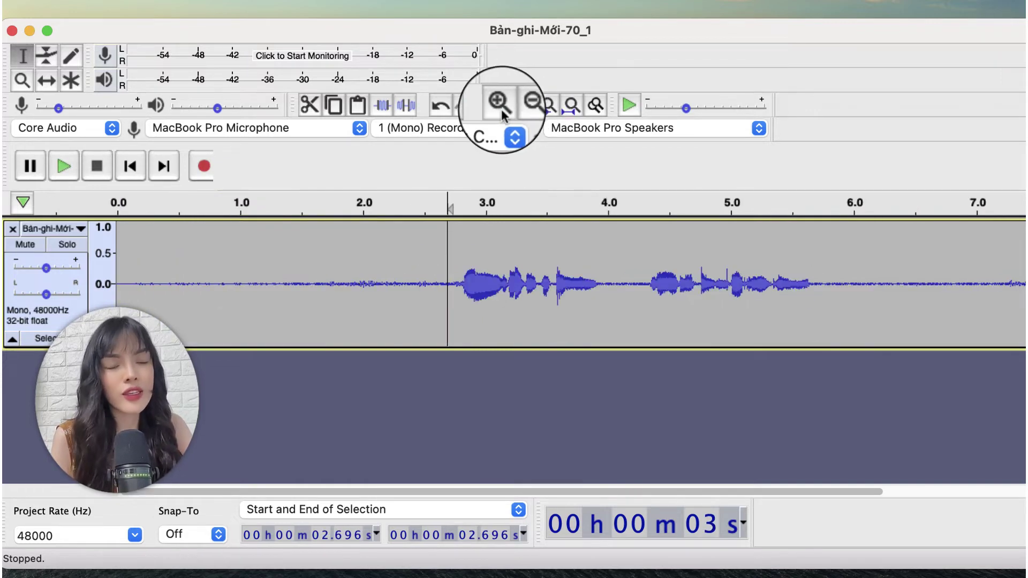
left_click(500, 105)
left_click(523, 104)
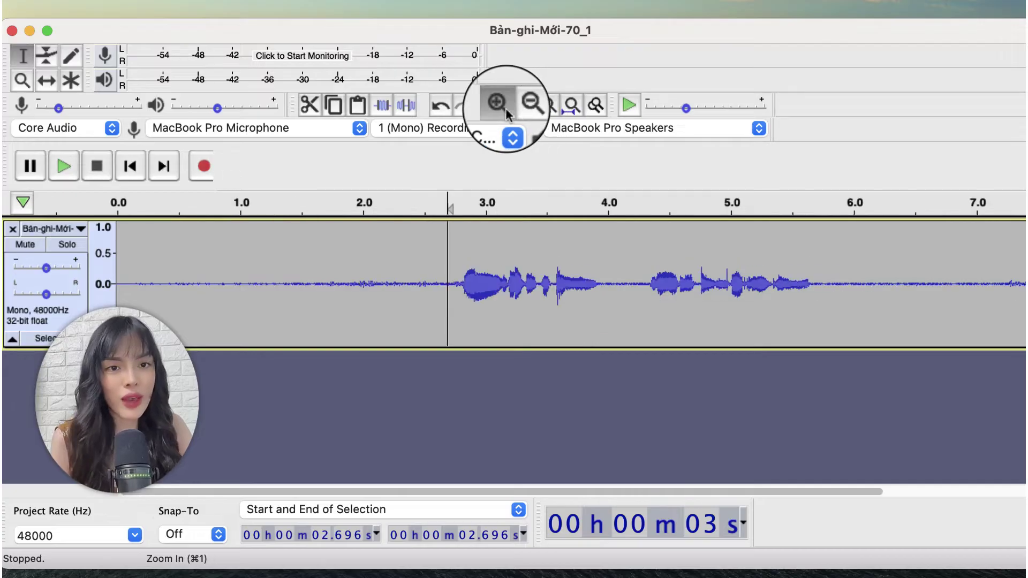
left_click(501, 104)
left_click(62, 168)
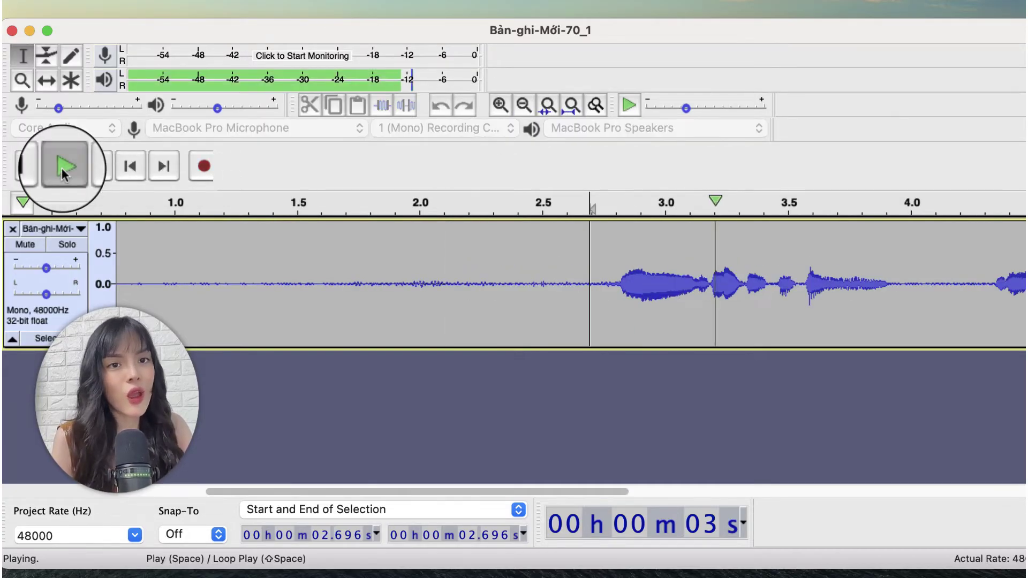
left_click(31, 165)
- Try deleting the opening sound of the speech between 2.785 s and 3.182 s, and undo the deletion
left_click(247, 278)
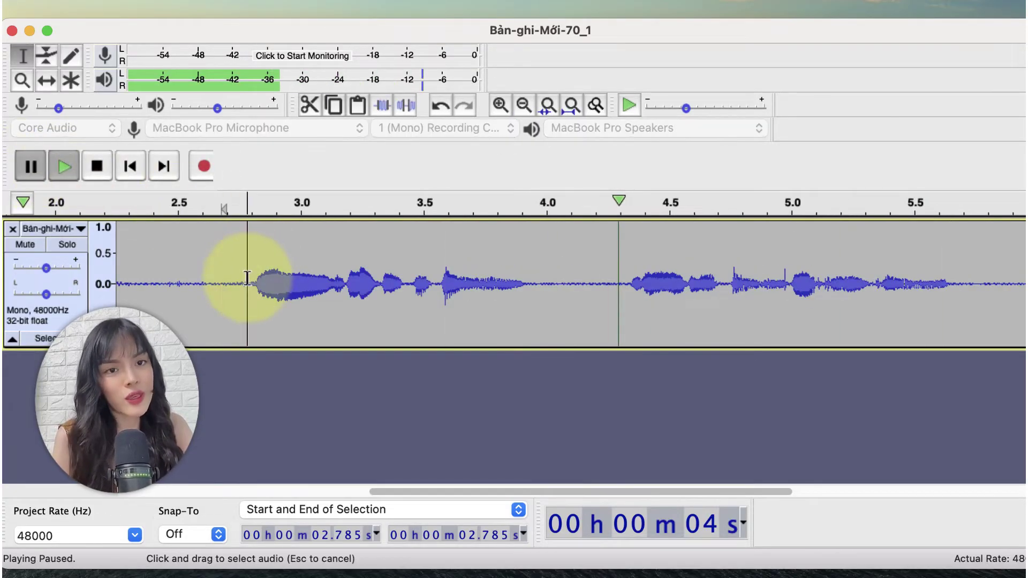
left_click_drag(247, 278, 340, 282)
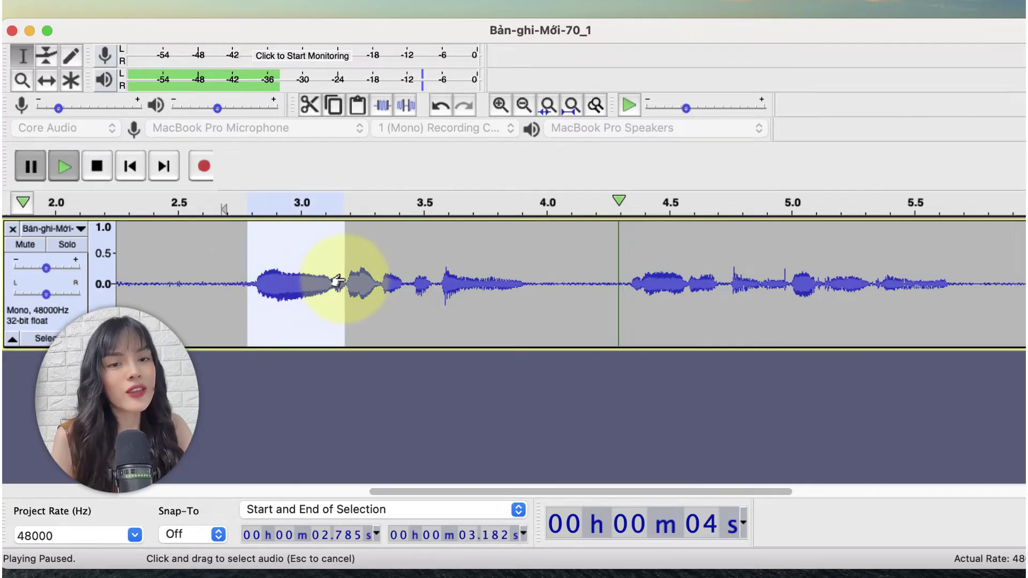
left_click_drag(529, 286, 432, 295)
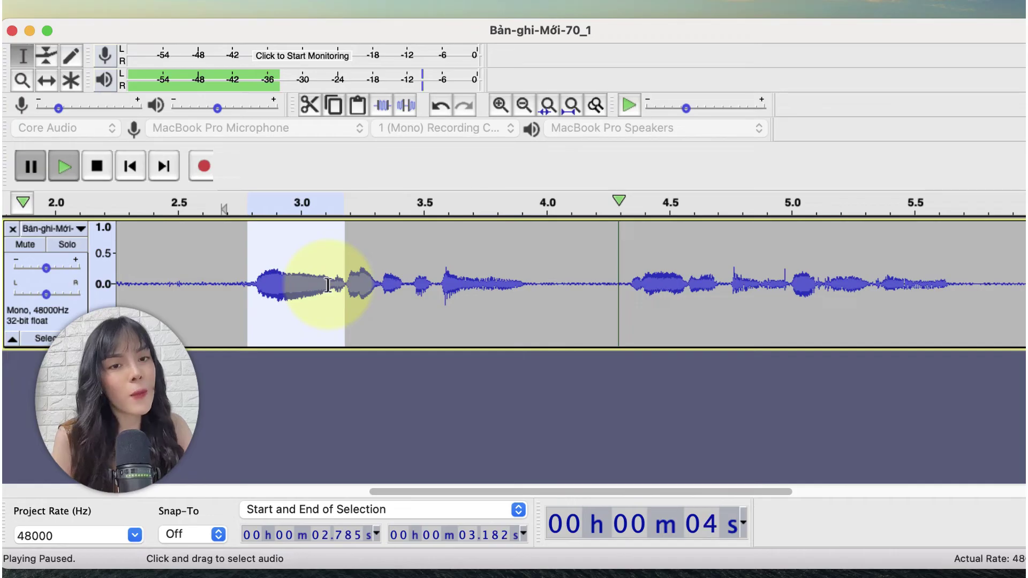
key("Delete")
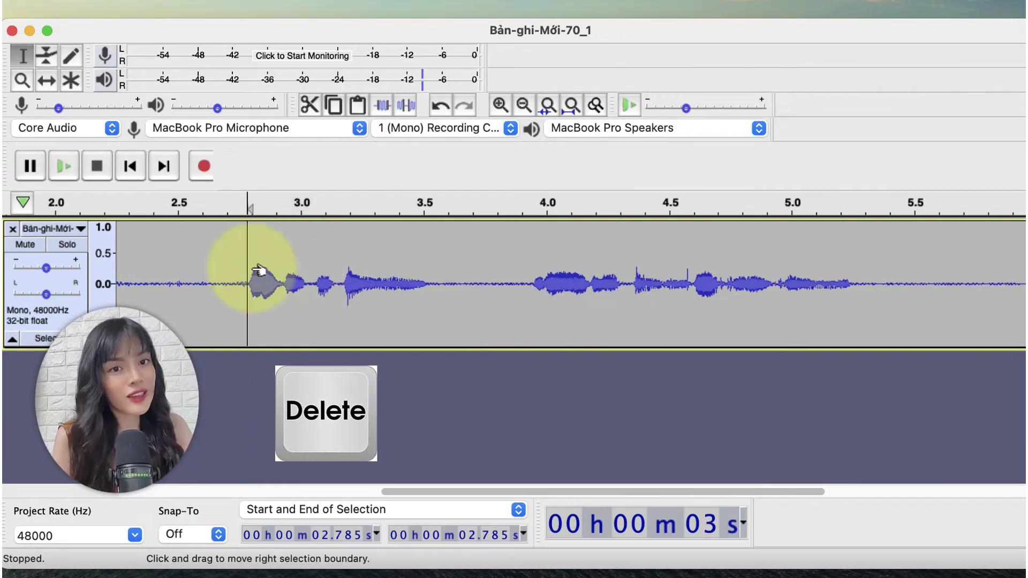
key("super+z")
key("super+shift+z")
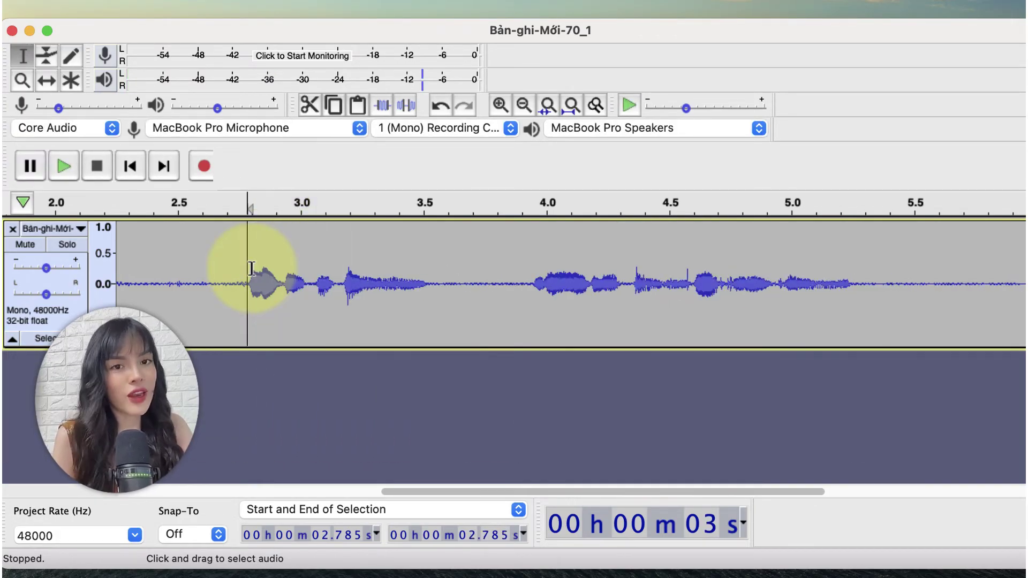
key("super+z")
- Copy the second spoken phrase, starting at about 4.3 s, and paste the duplicate behind it at 5.753 s
left_click_drag(624, 280, 958, 287)
scroll(957, 287, "right", 5)
left_click(827, 283)
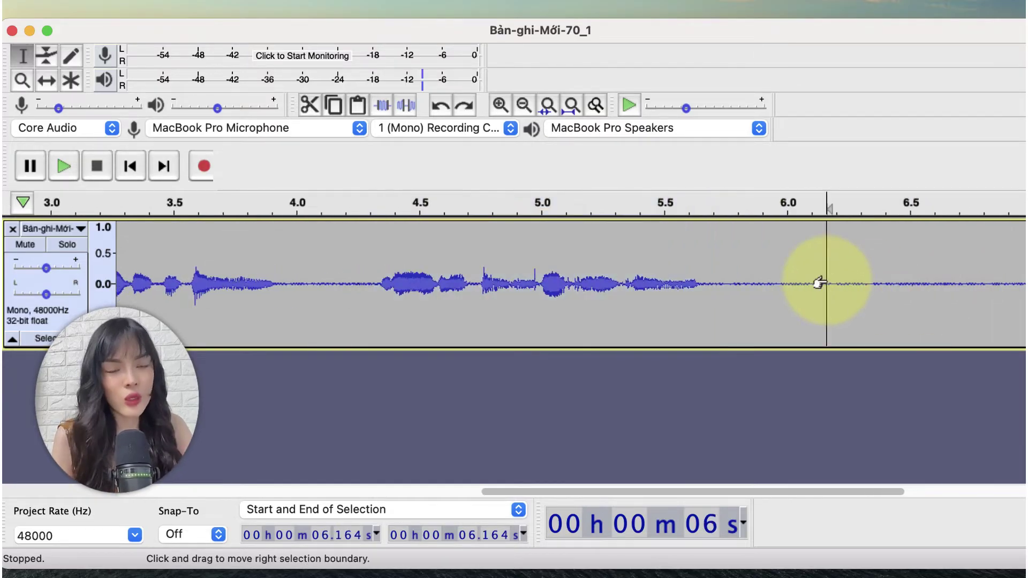
key("shift+k")
left_click(730, 287)
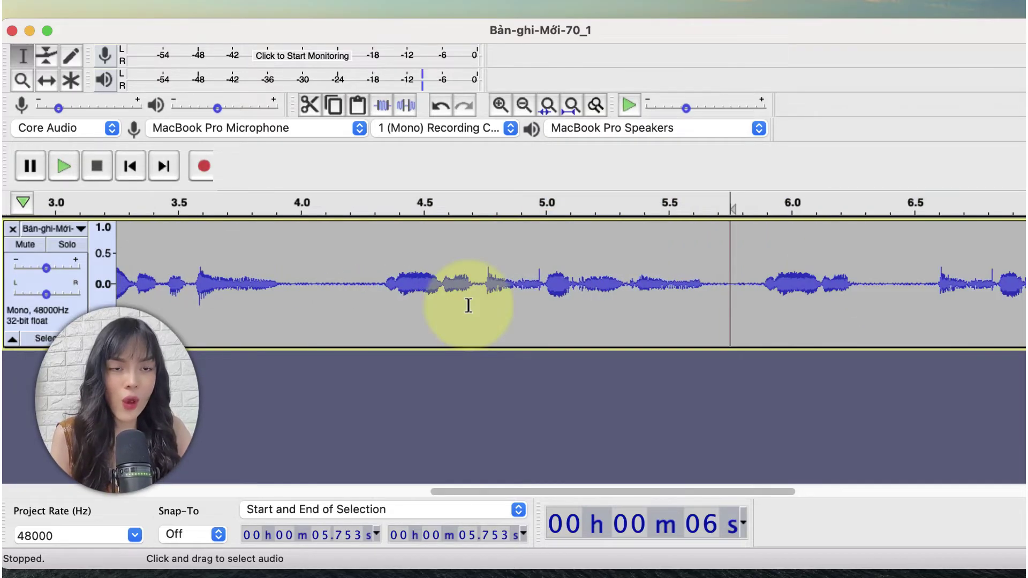
- Select the quiet stretch before the speech from 1.332 s to 3.249 s and listen to its background noise
scroll(469, 305, "left", 2)
scroll(469, 302, "left", 8)
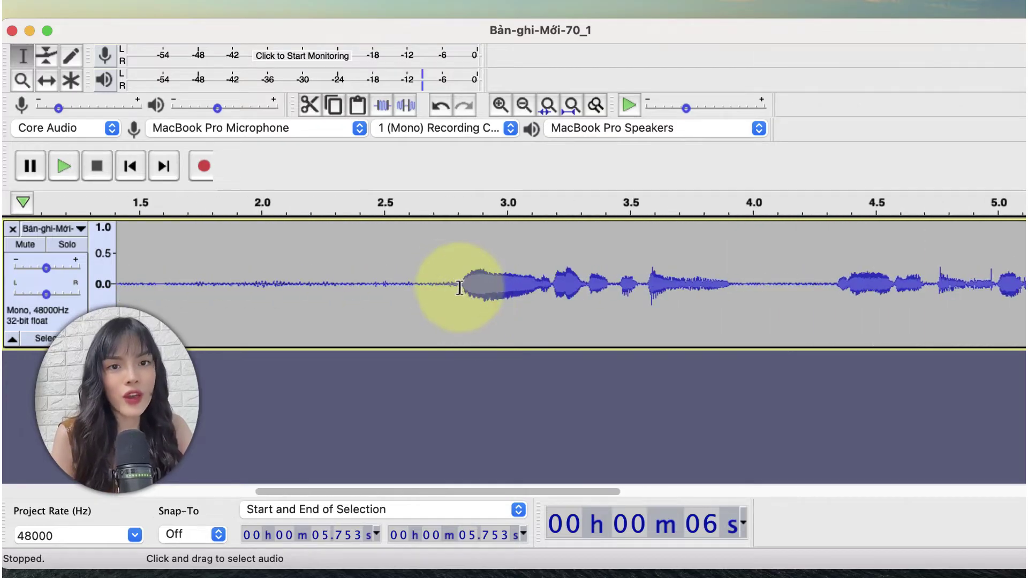
left_click_drag(430, 287, 230, 294)
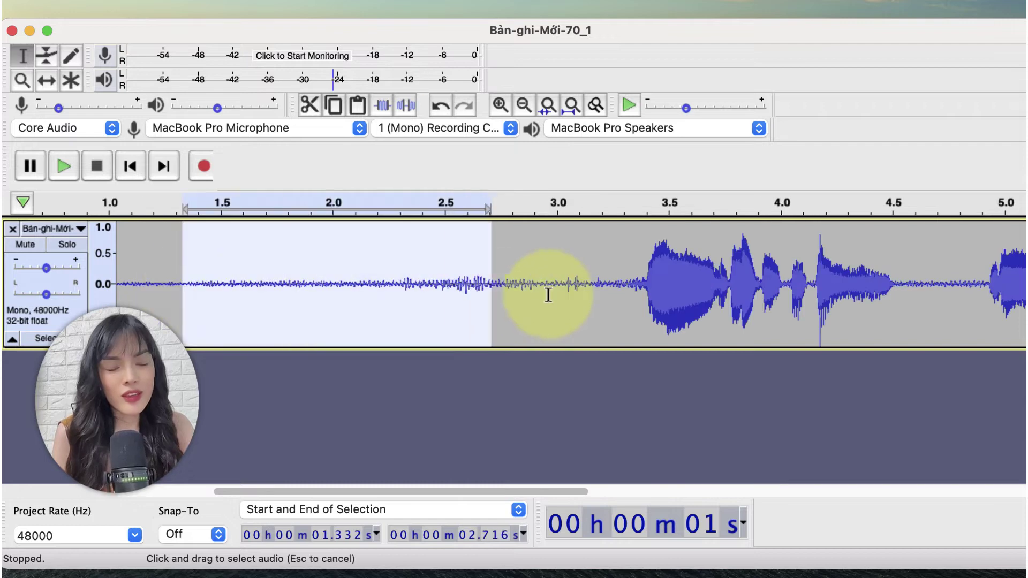
left_click_drag(546, 294, 610, 307)
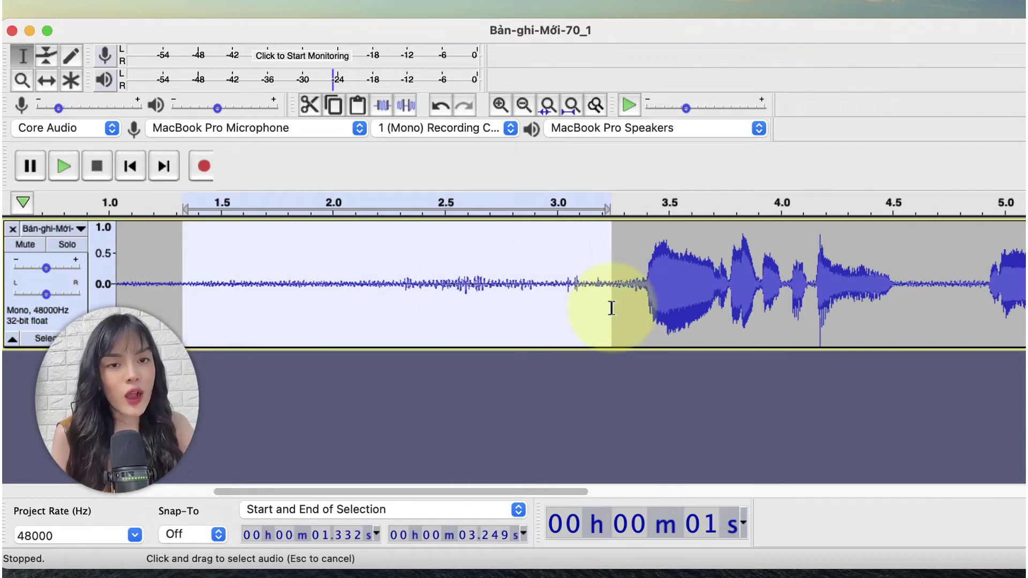
left_click(62, 167)
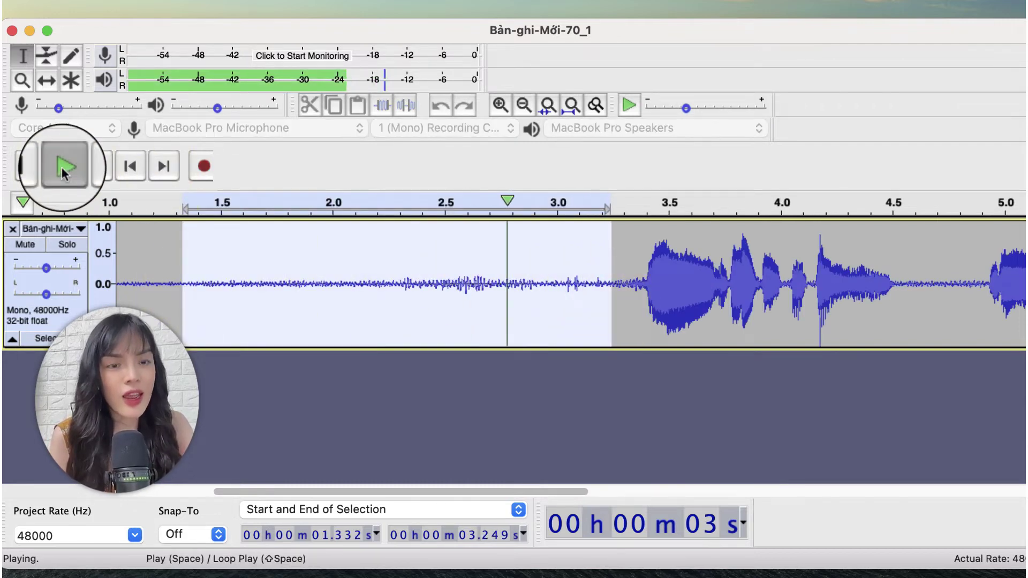
left_click(63, 172)
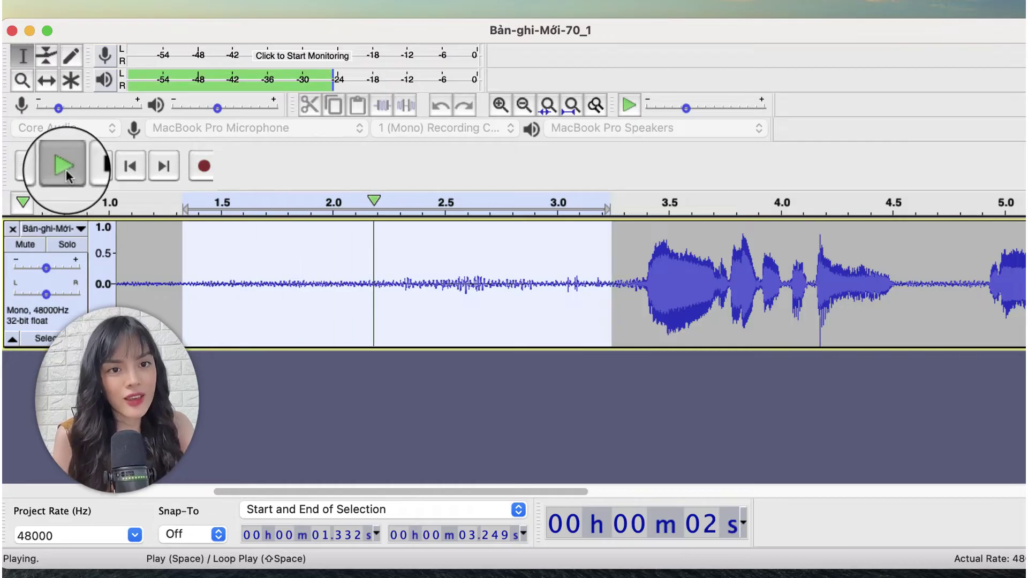
left_click(67, 170)
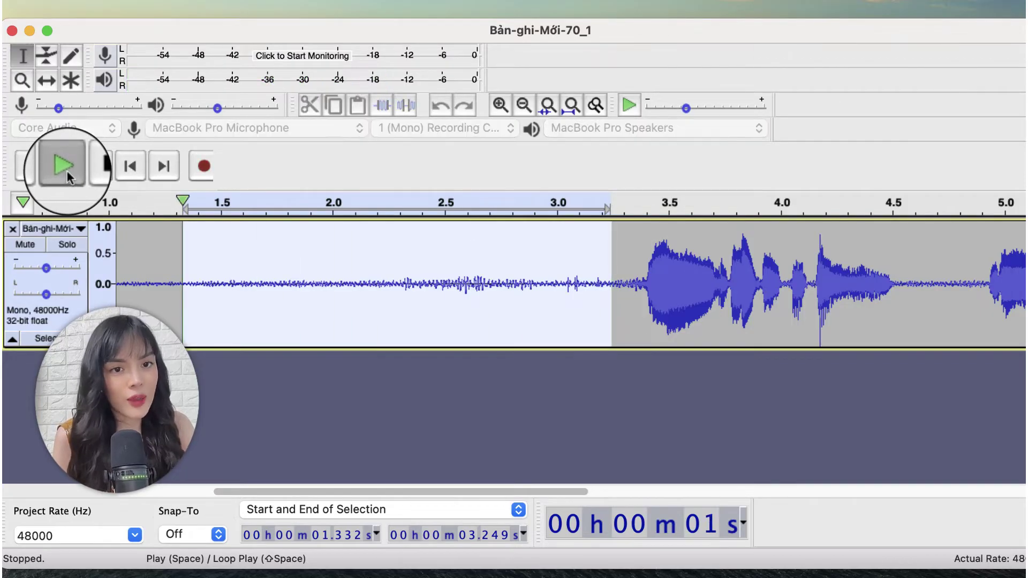
- Check the background noise in the pause from 4.577 s to 4.885 s and in the ending from 8.198 s to 9.584 s
left_click(333, 283)
key("super+3")
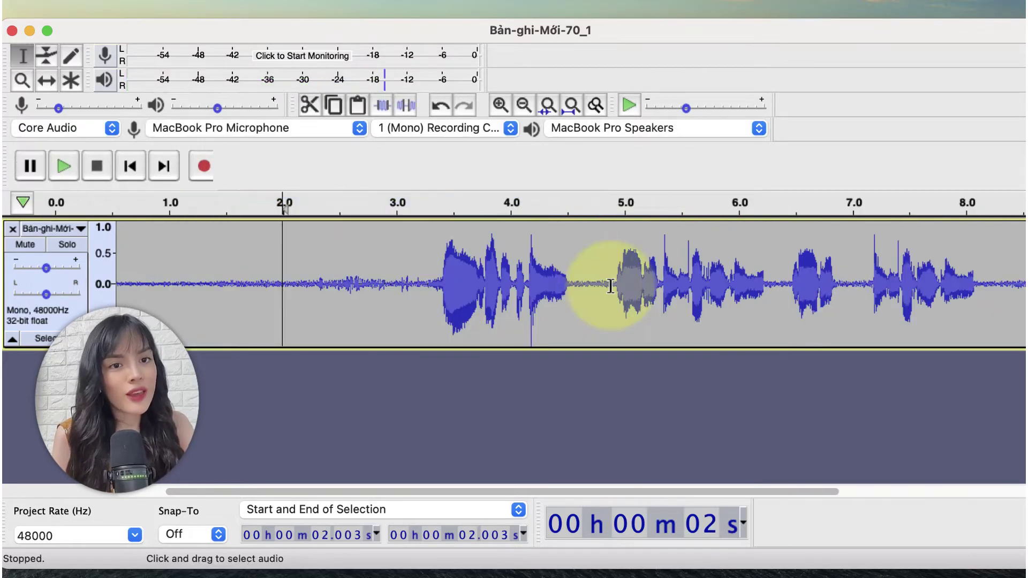
left_click_drag(603, 284, 569, 284)
scroll(758, 280, "right", 5)
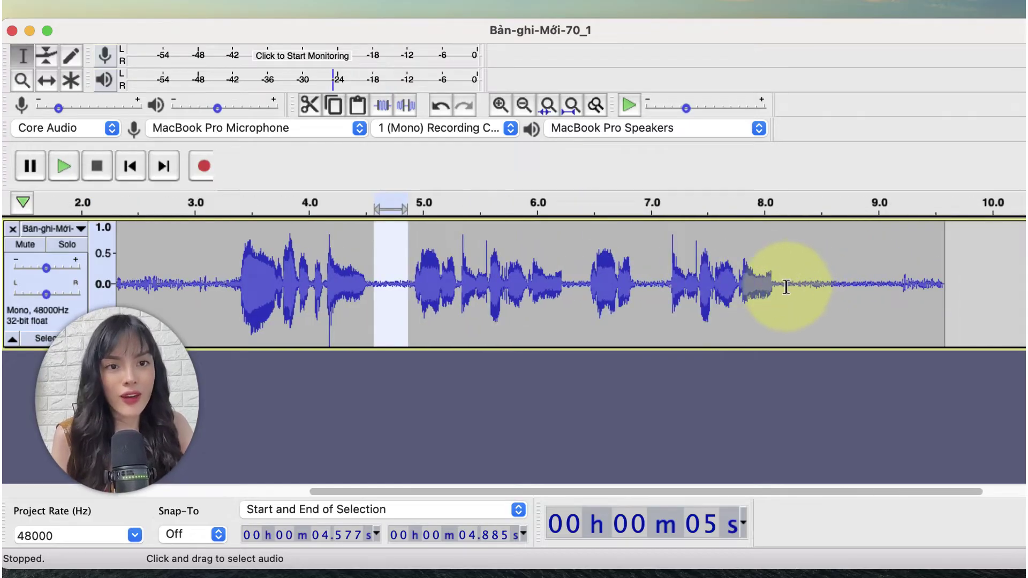
left_click_drag(786, 284, 944, 291)
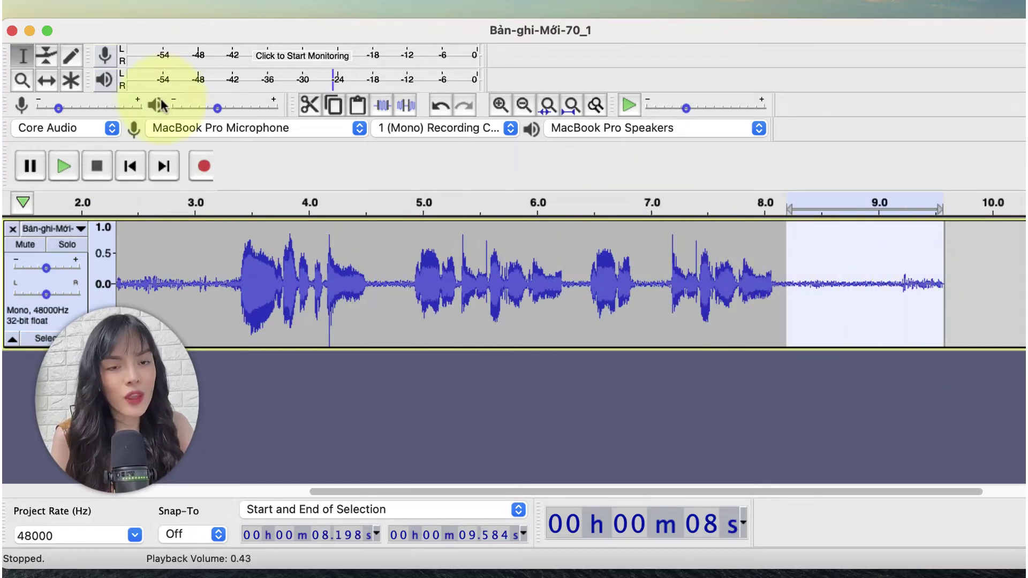
left_click(61, 166)
key("x")
- Get a noise profile in Noise Reduction from the speech-free opening, selected from about 0.1 s to 3.2 s
scroll(502, 252, "left", 5)
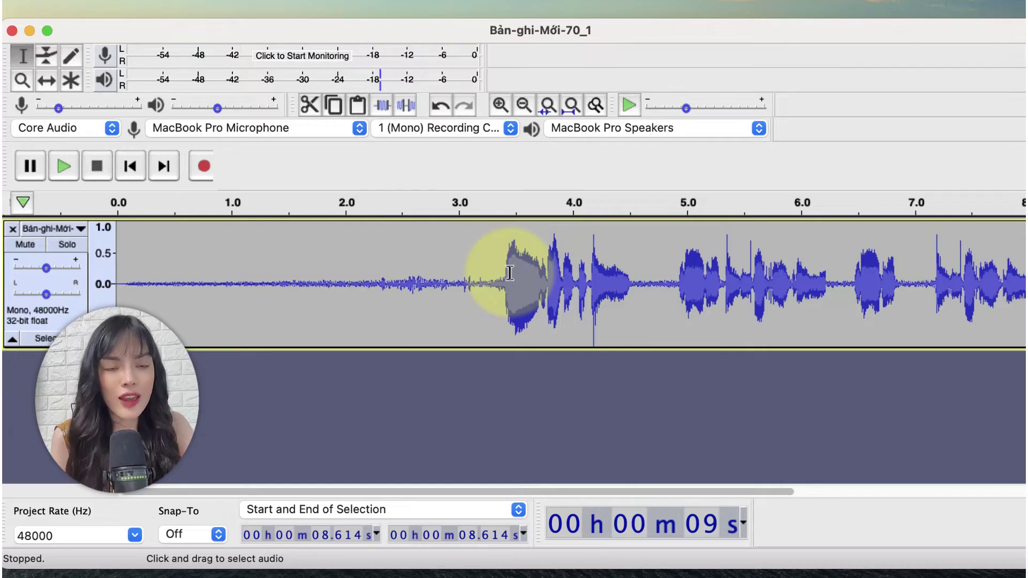
left_click_drag(430, 284, 138, 283)
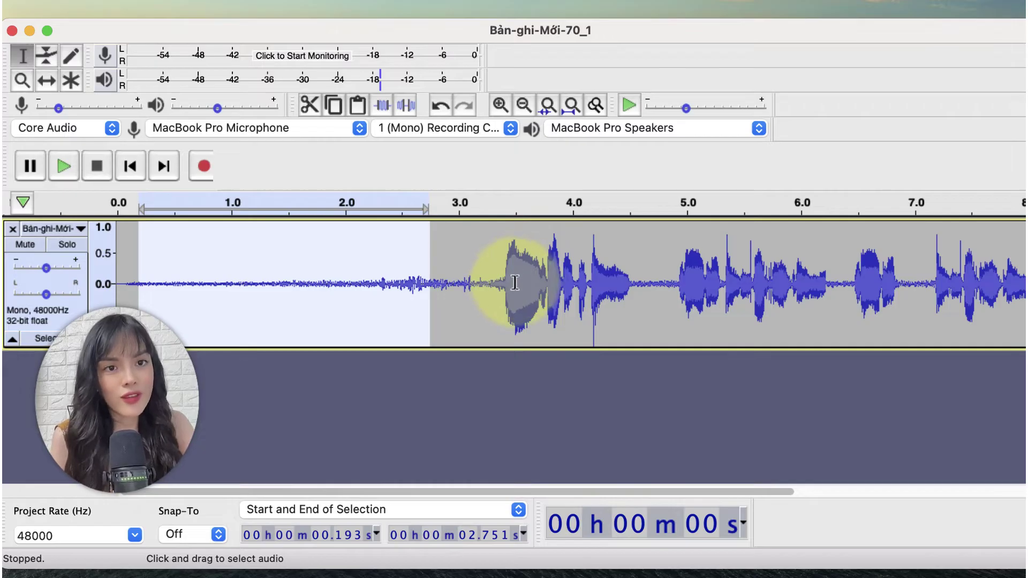
left_click_drag(481, 283, 128, 283)
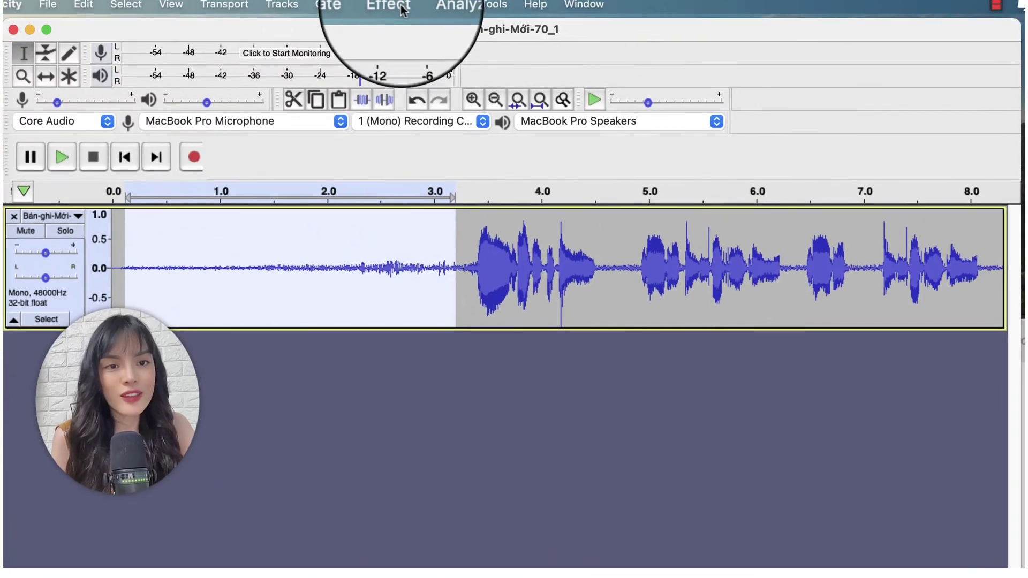
left_click(413, 4)
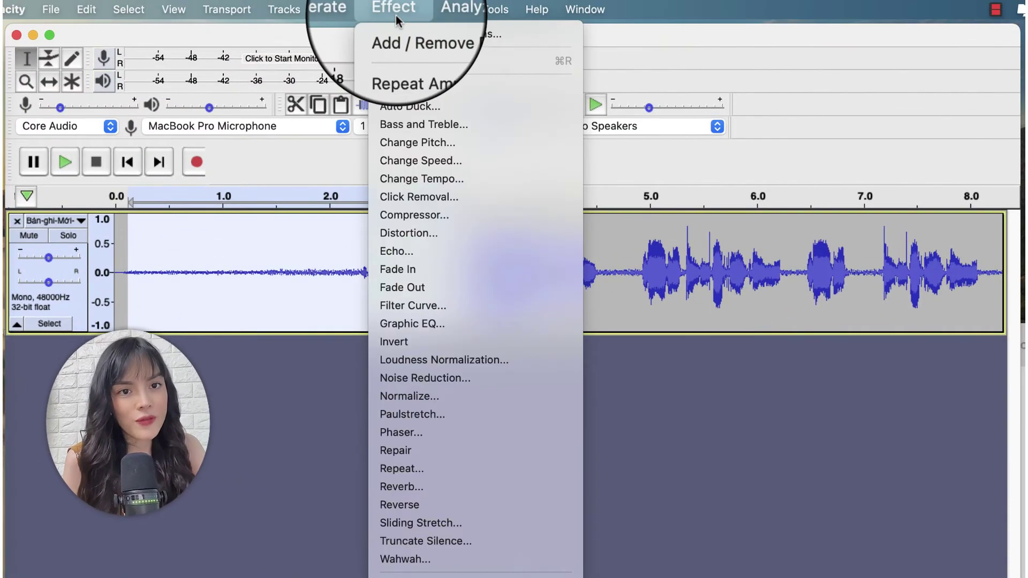
left_click(416, 378)
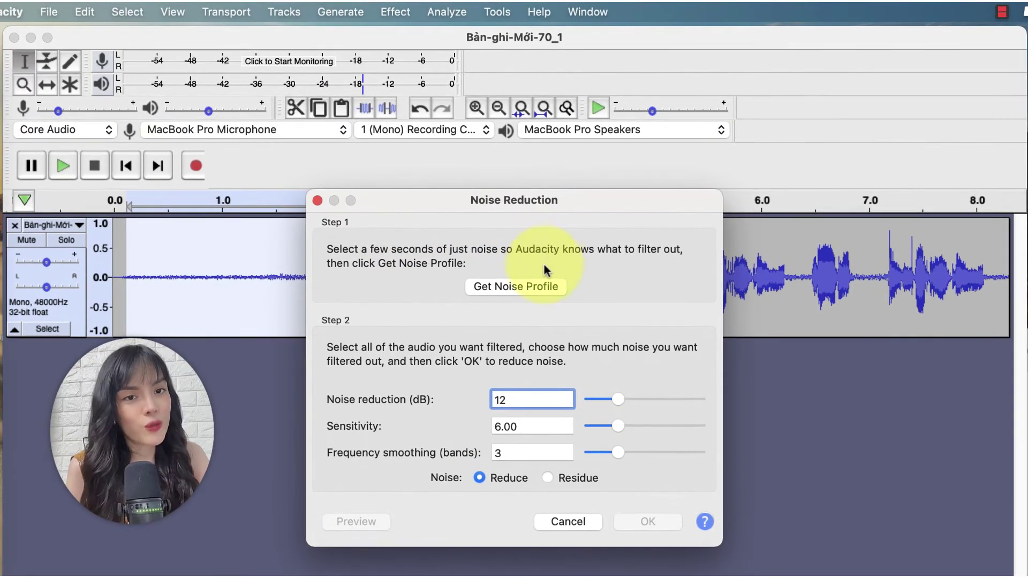
left_click(528, 290)
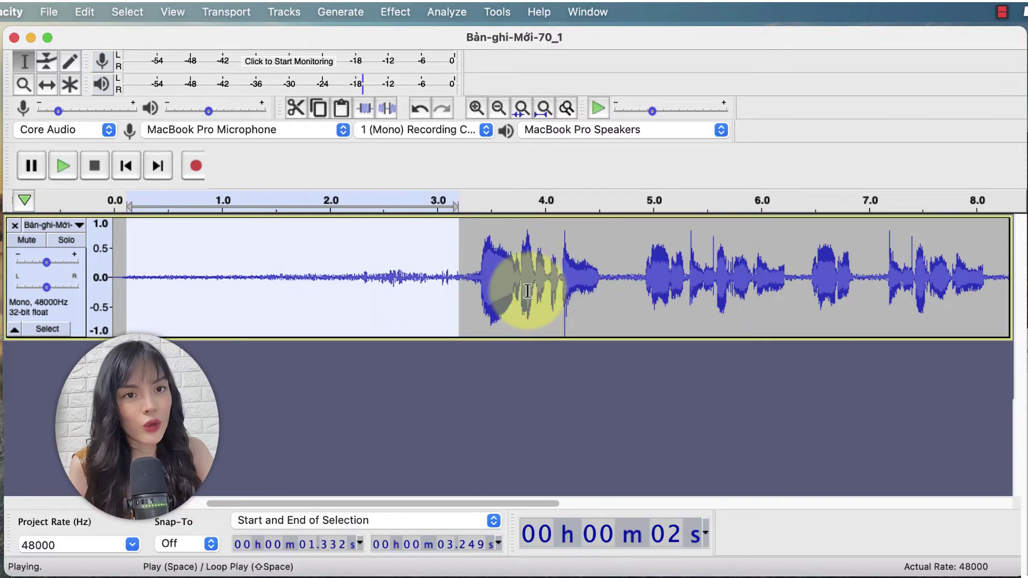
- Examine the pause between the first two phrases and the quiet ending as alternative noise samples
key("space")
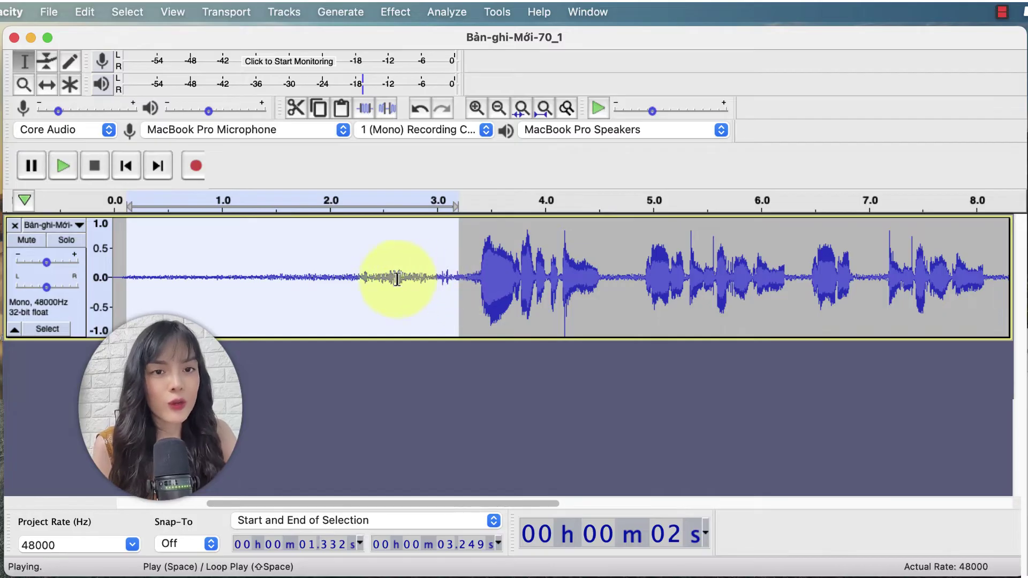
left_click(542, 275)
scroll(930, 276, "right", 3)
left_click_drag(942, 278, 907, 278)
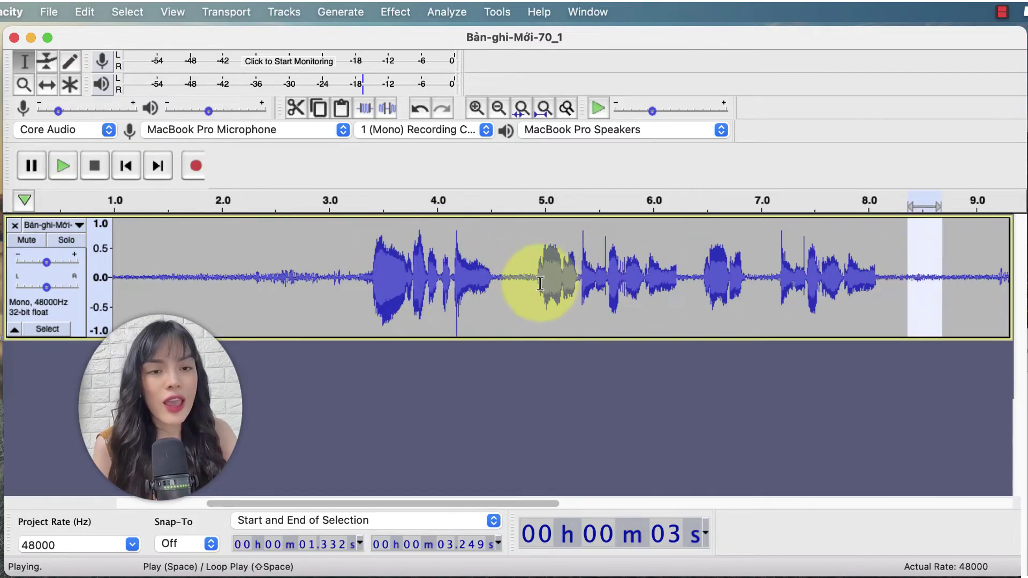
left_click_drag(532, 280, 505, 281)
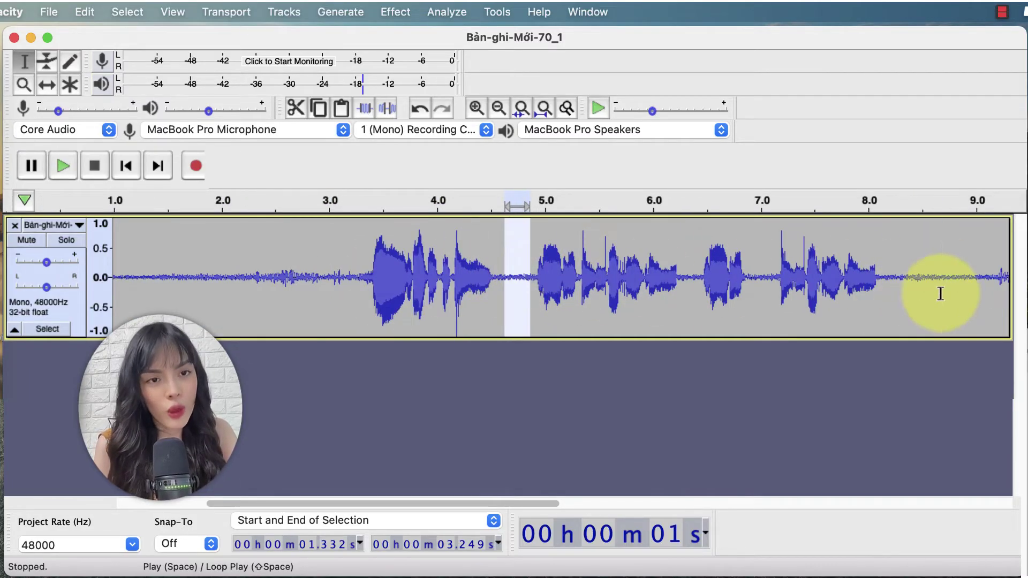
left_click_drag(939, 293, 895, 292)
key("space")
left_click(372, 278)
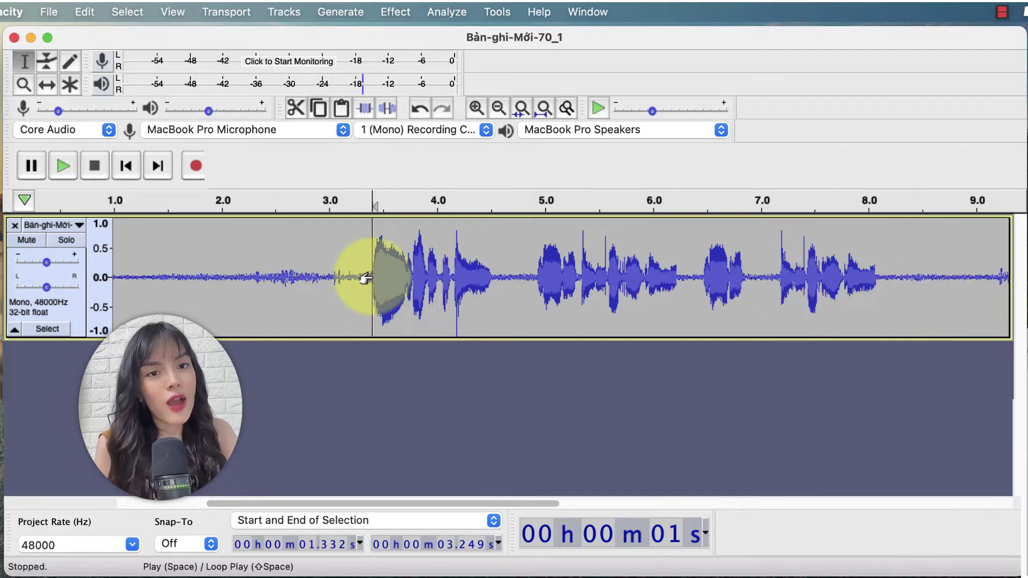
key("space")
- Preview and apply Noise Reduction to the whole recording with 12 dB reduction, sensitivity 6.00 and 3 smoothing bands
key("ctrl+a")
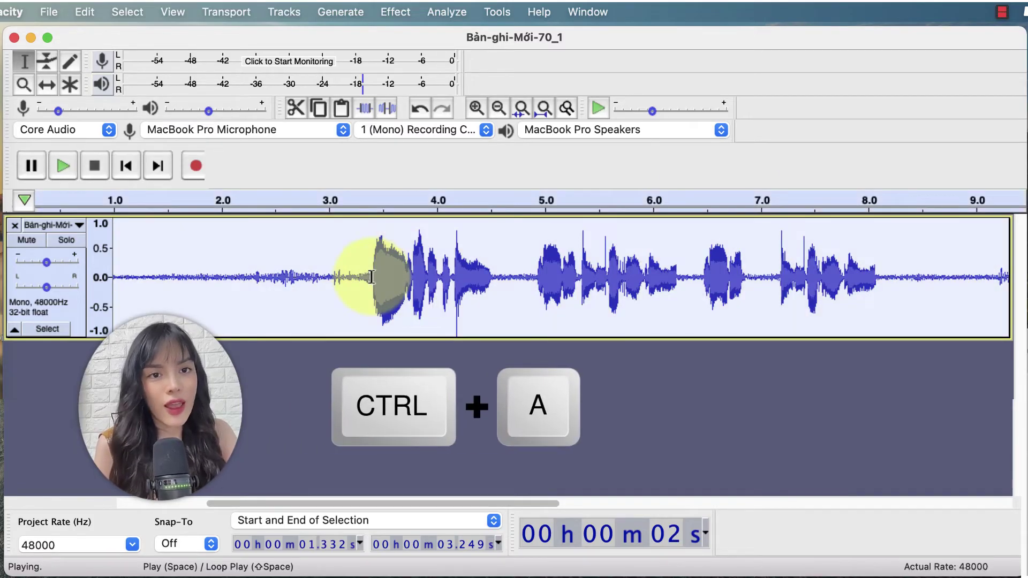
left_click(396, 12)
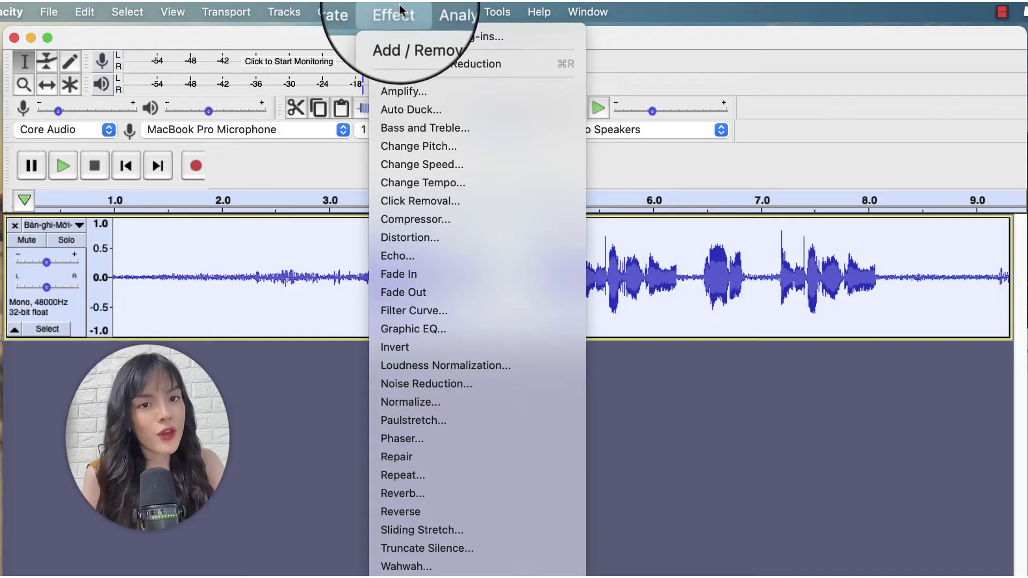
left_click(412, 385)
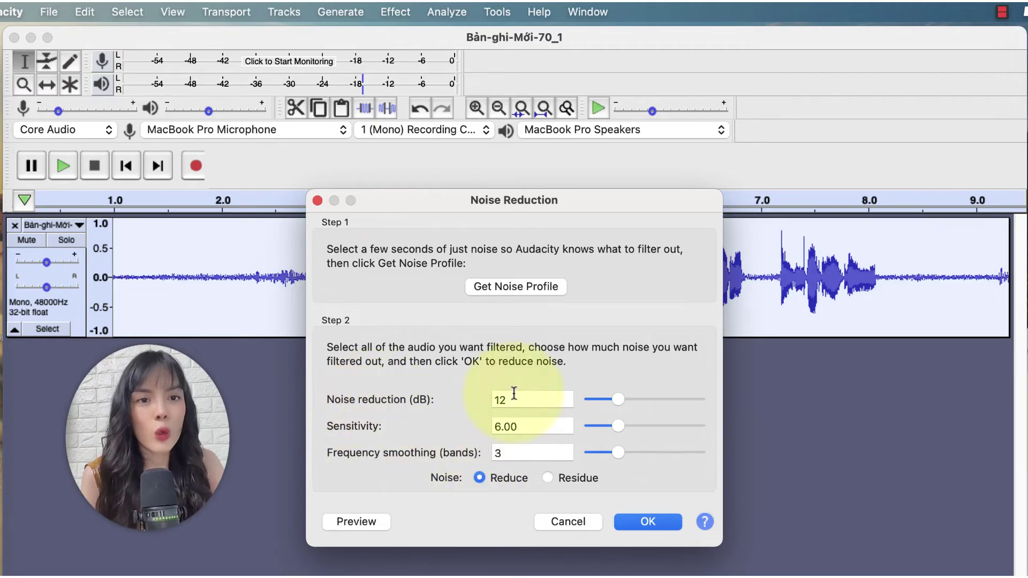
left_click(355, 524)
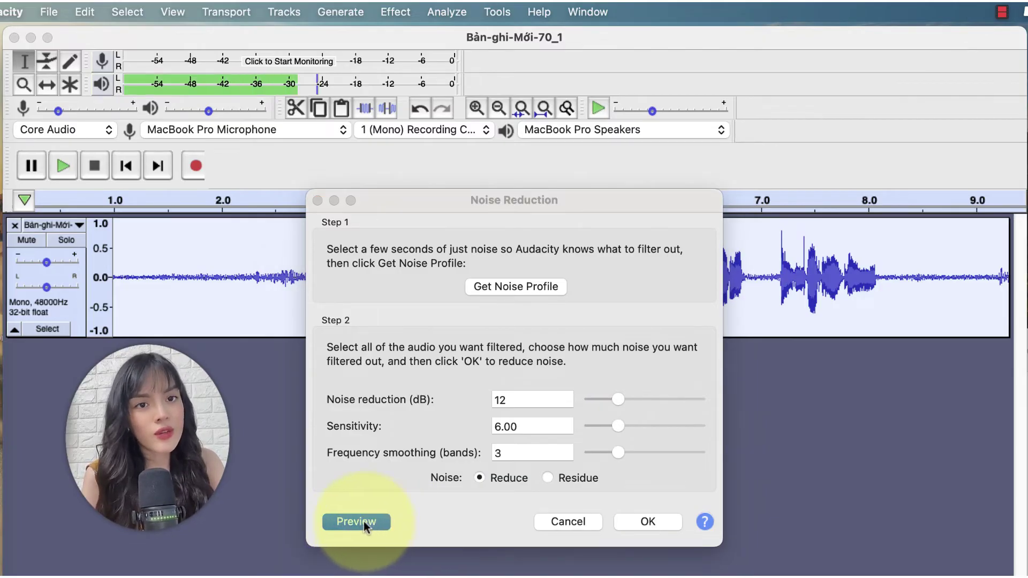
left_click(650, 523)
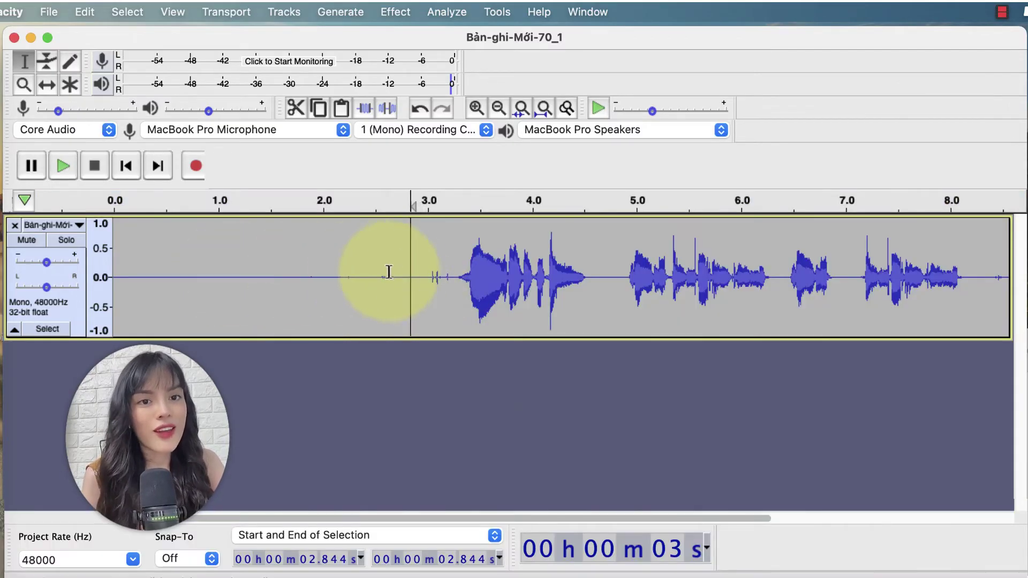
- Undo and redo the noise reduction to compare the waveform before and after it
left_click(359, 284)
key("super+z")
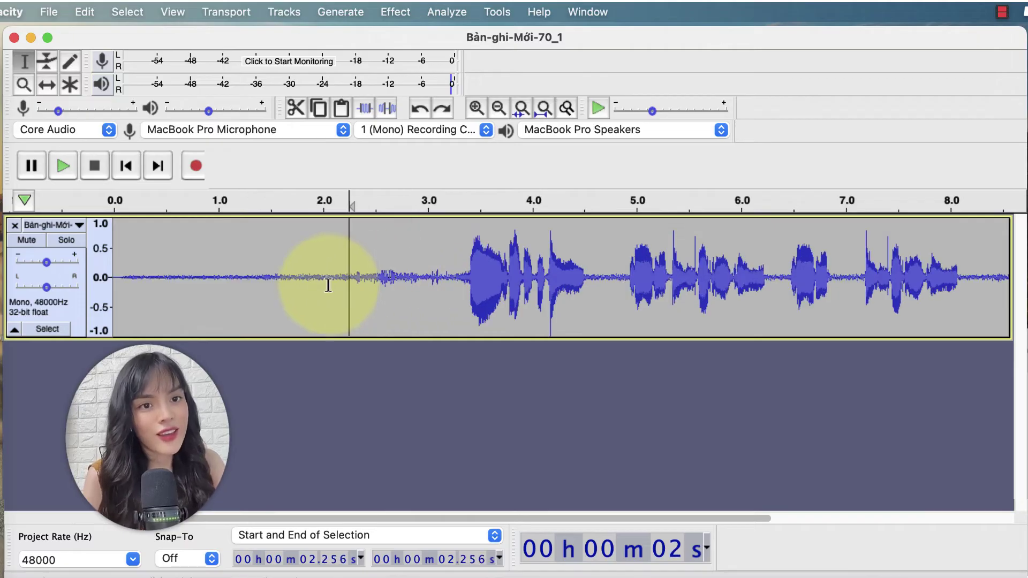
key("super+shift+z")
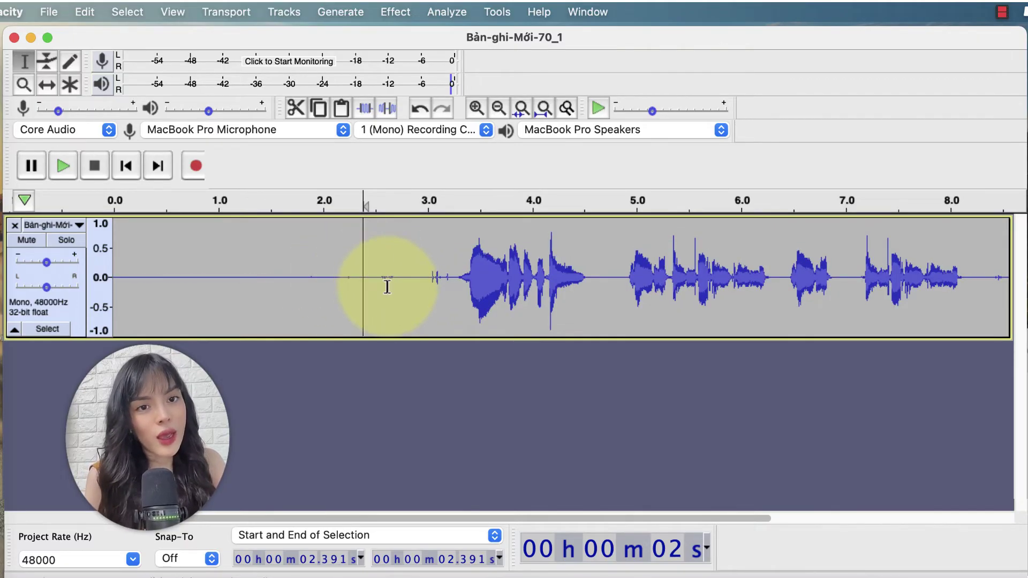
- Select the quiet ending from 8.389 s to 9.008 s and apply Noise Reduction to it again
scroll(562, 286, "right", 5)
left_click_drag(661, 286, 726, 286)
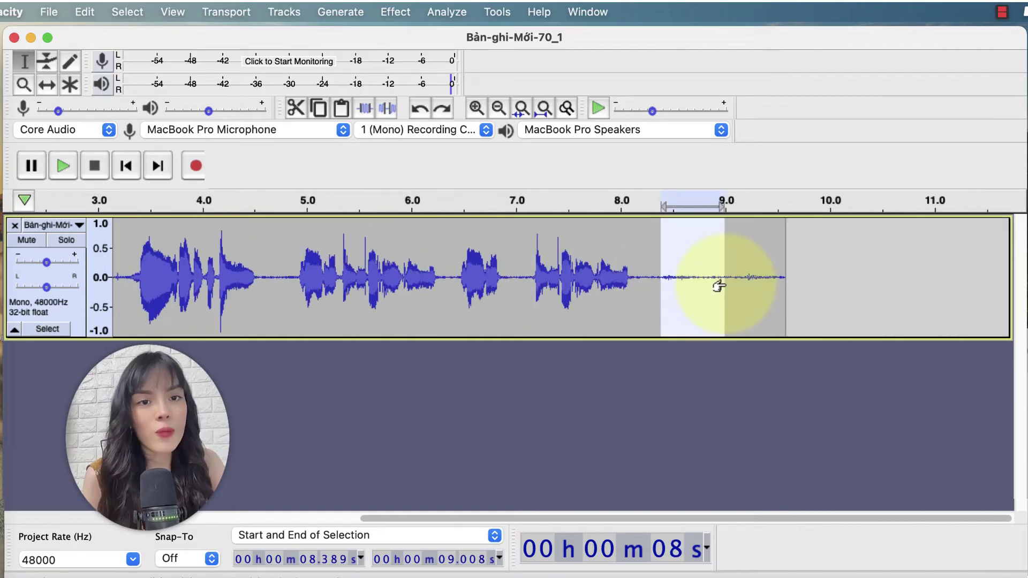
scroll(718, 287, "up", 2)
left_click(395, 11)
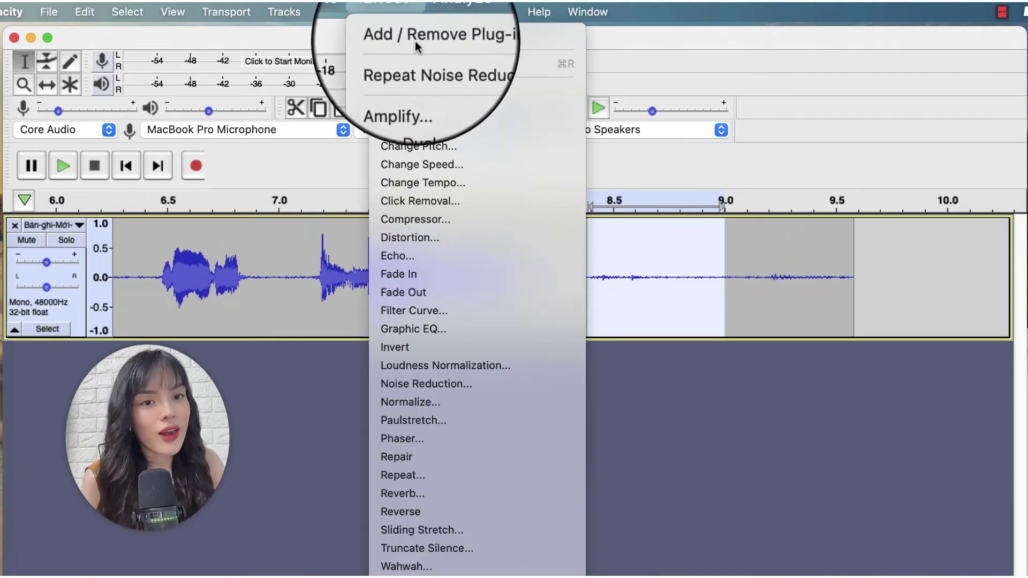
left_click(480, 381)
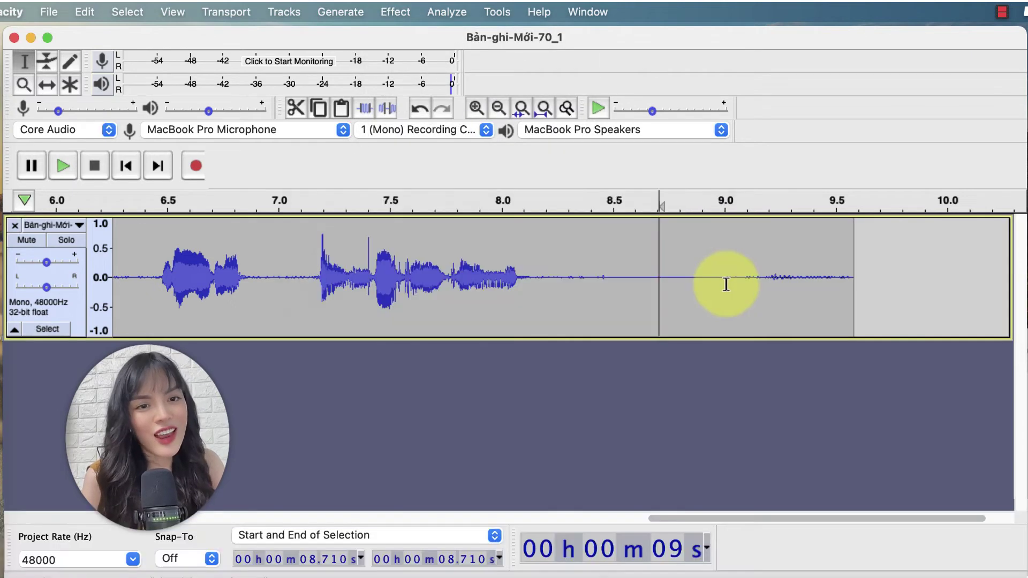
- Check the cleaned ending from 8.569 s to 9.012 s and the wider range from 0.904 s to 9.848 s for remaining noise
left_click_drag(725, 282, 628, 291)
scroll(582, 291, "left", 5)
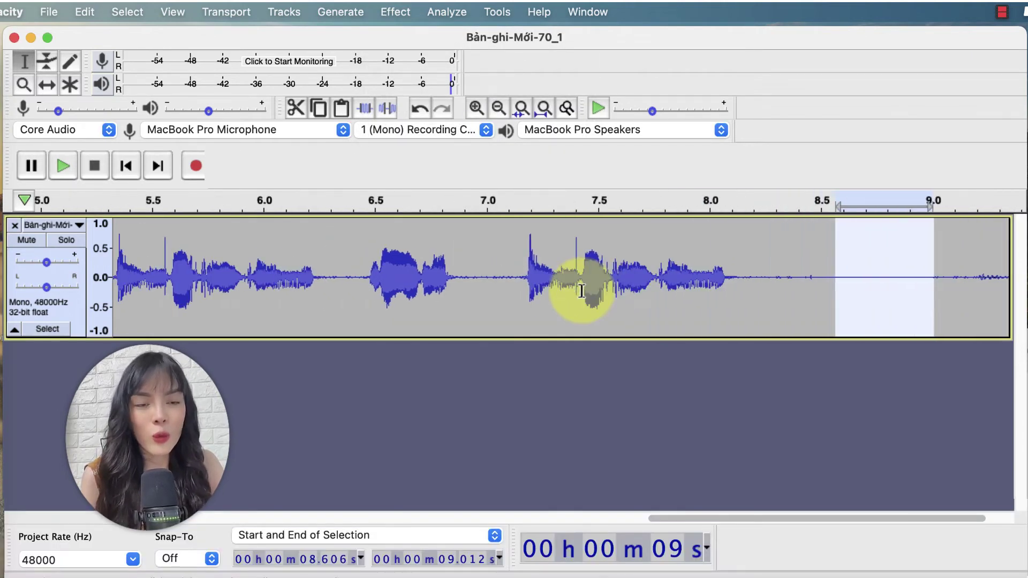
scroll(581, 291, "down", 3)
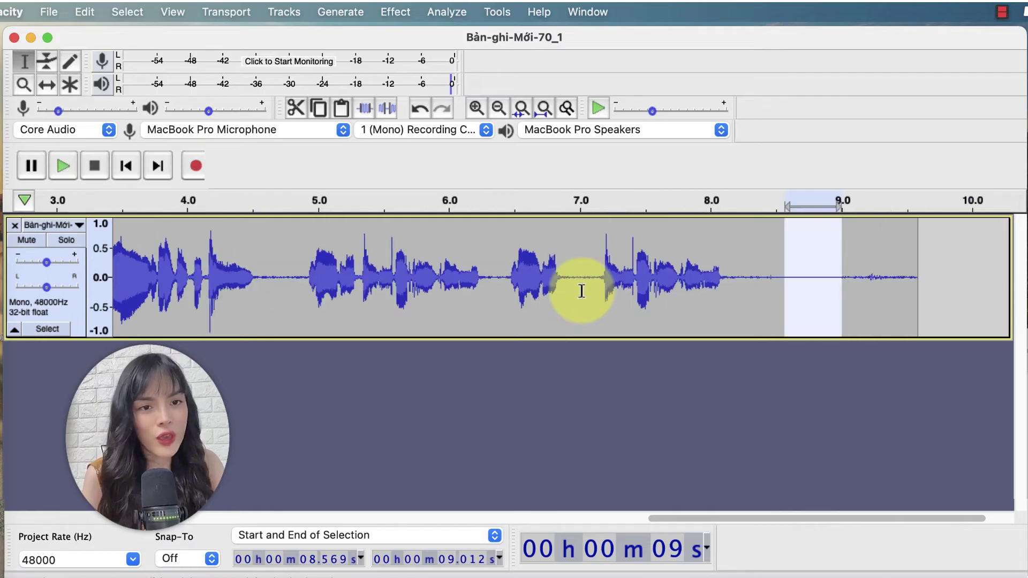
scroll(581, 291, "left", 3)
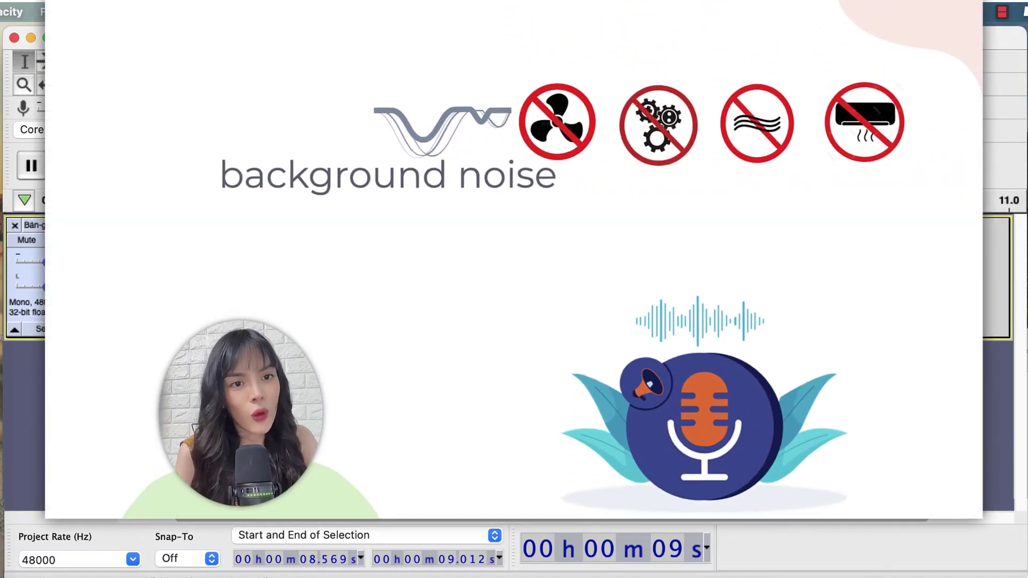
left_click_drag(132, 278, 907, 279)
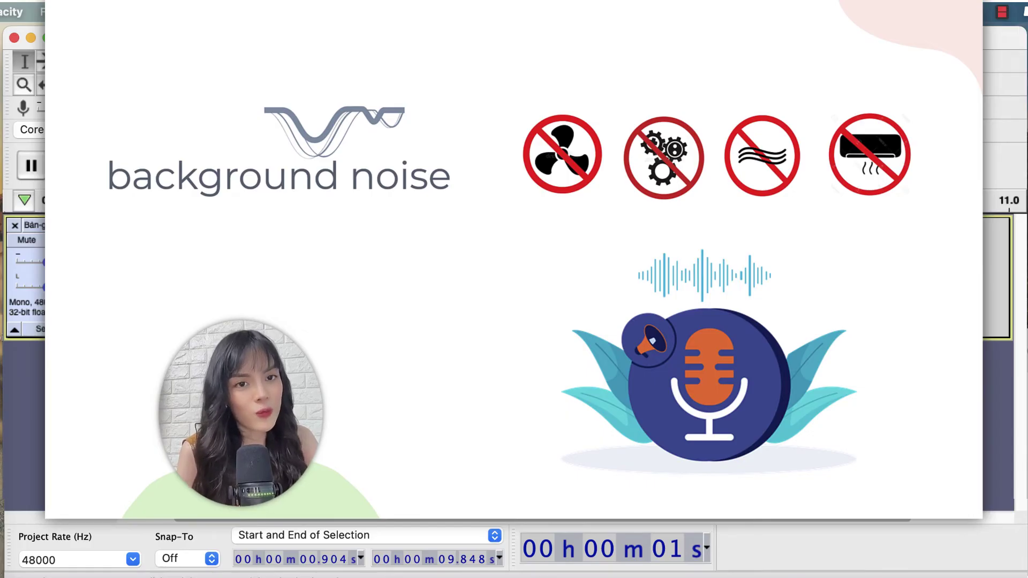
key("x")
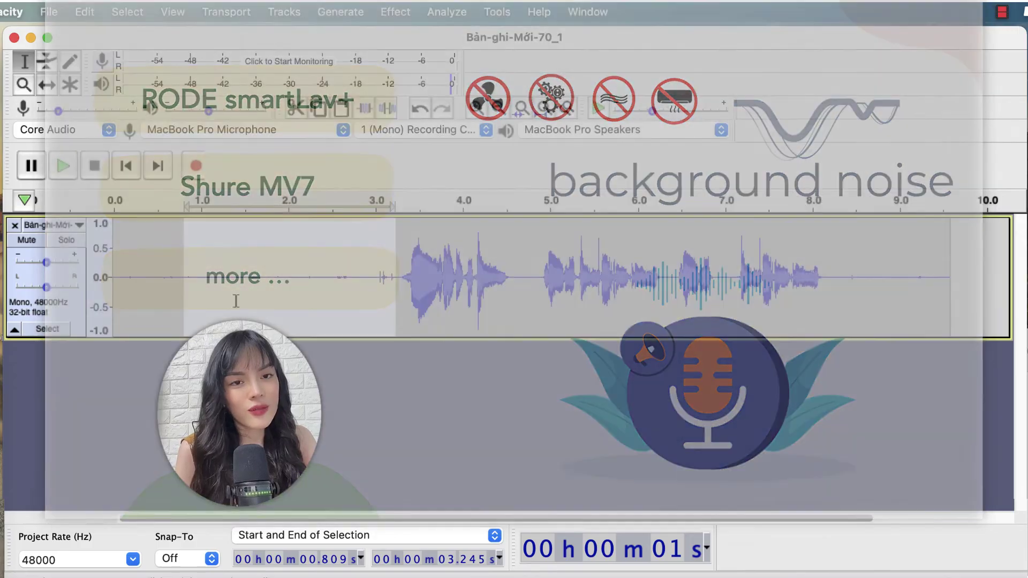
- Examine the volume of the speech, including the second phrase from 4.901 s to 6.268 s
left_click(415, 292)
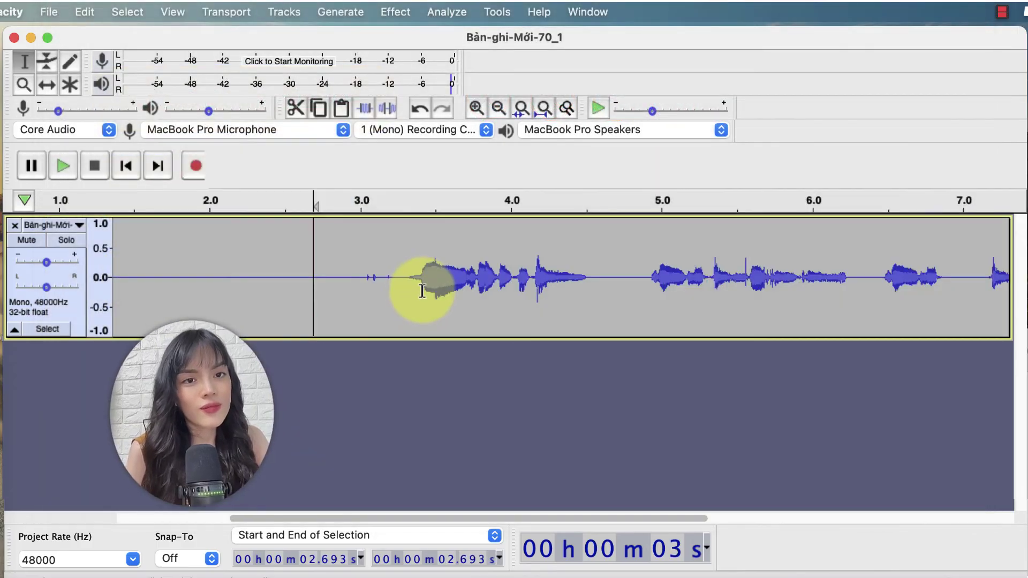
scroll(420, 281, "right", 5)
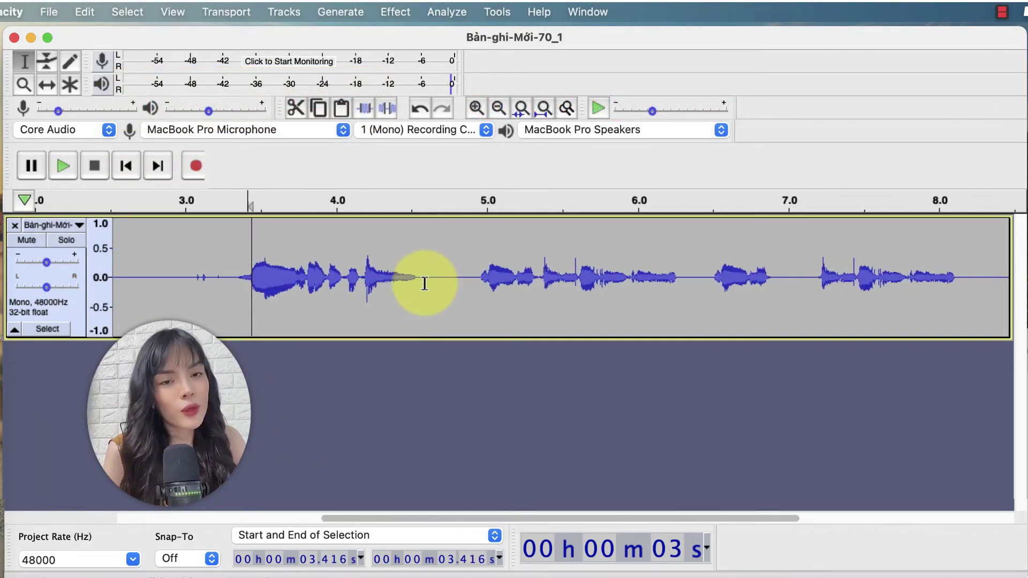
left_click(424, 284)
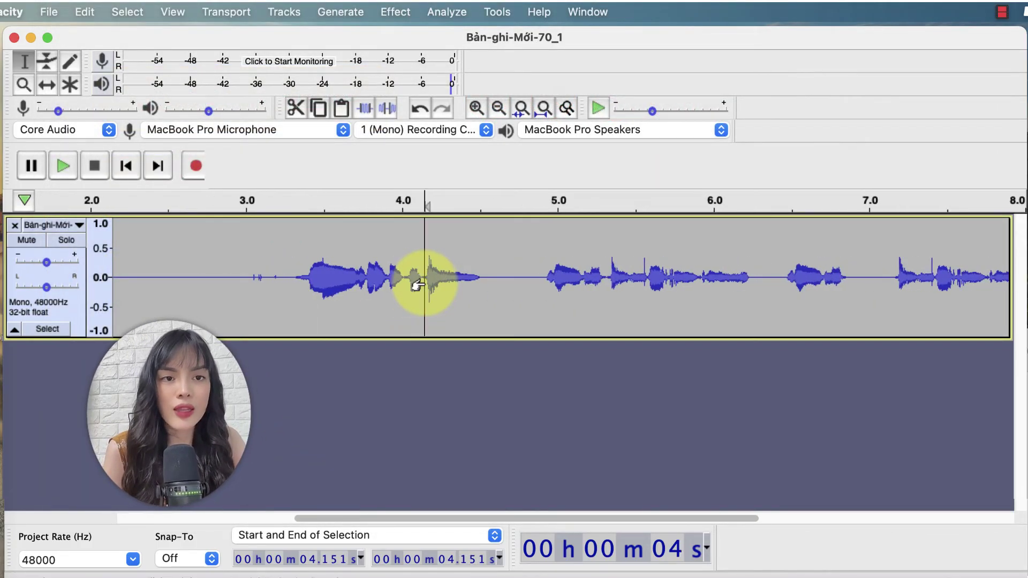
scroll(424, 283, "right", 1)
left_click_drag(493, 283, 693, 293)
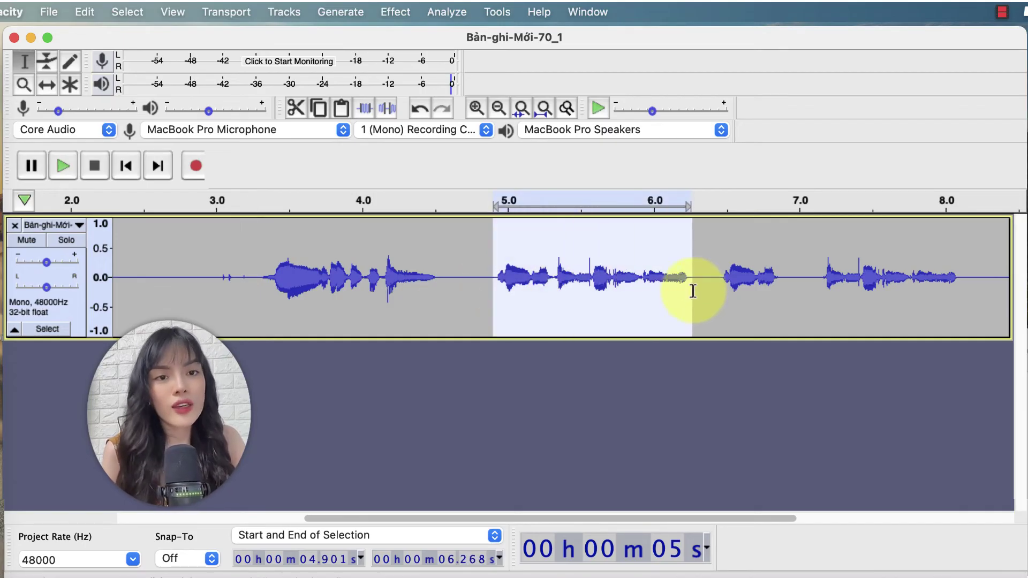
- Amplify the whole recording by 7.357 dB to a new peak amplitude of 0.0 dB without clipping, and play it back
left_click(449, 306)
key("super+a")
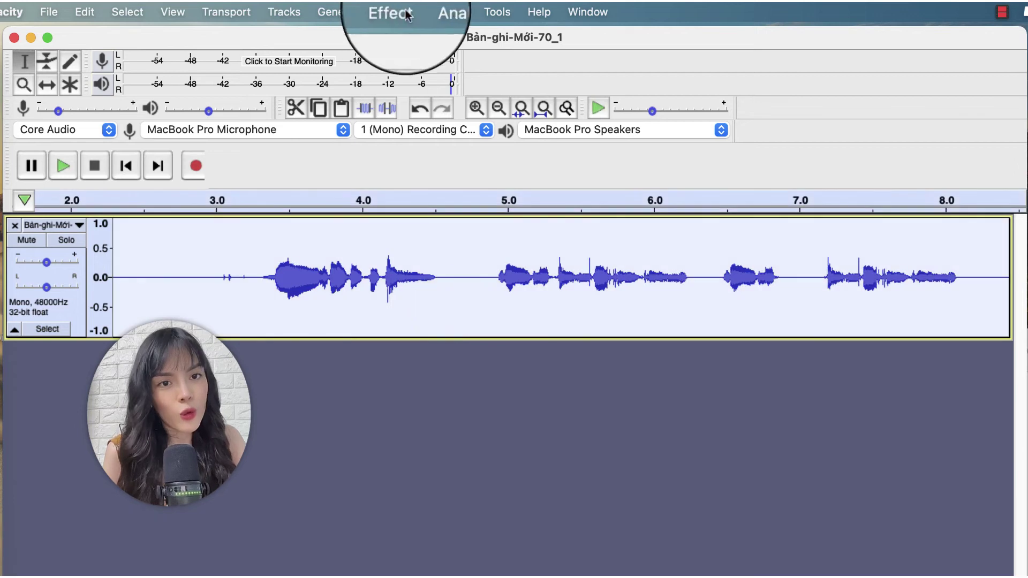
left_click(395, 11)
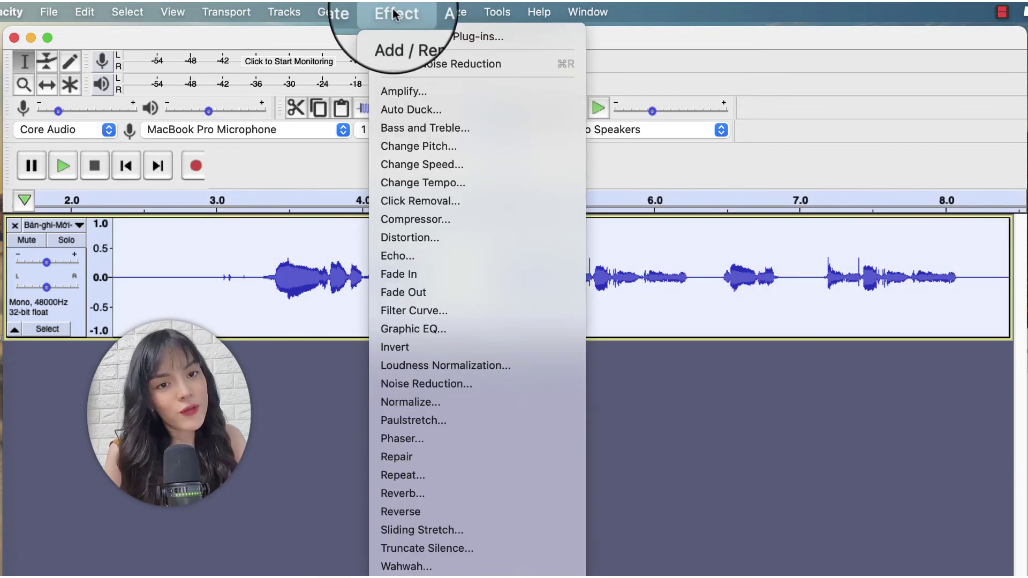
left_click(405, 92)
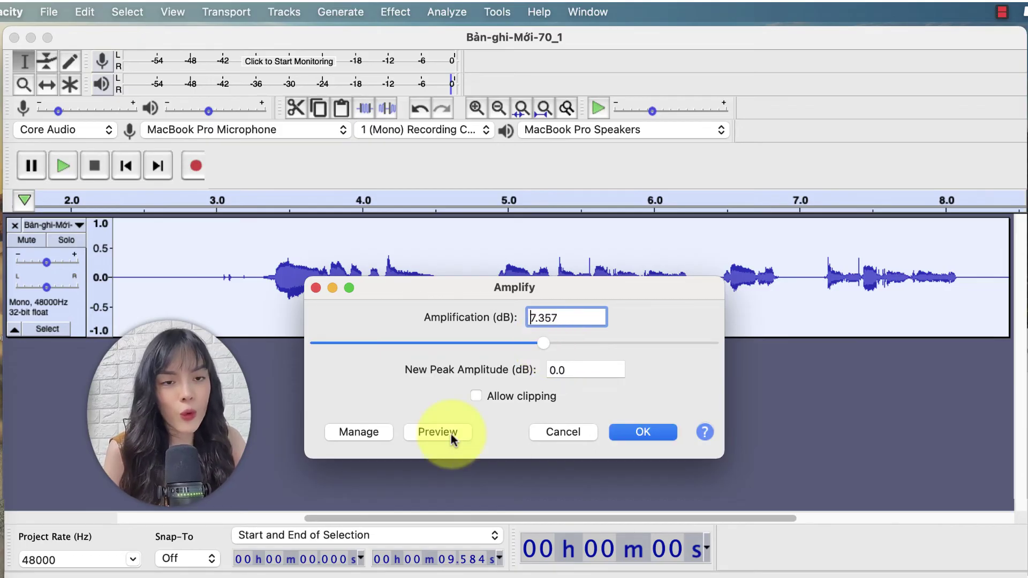
left_click(645, 438)
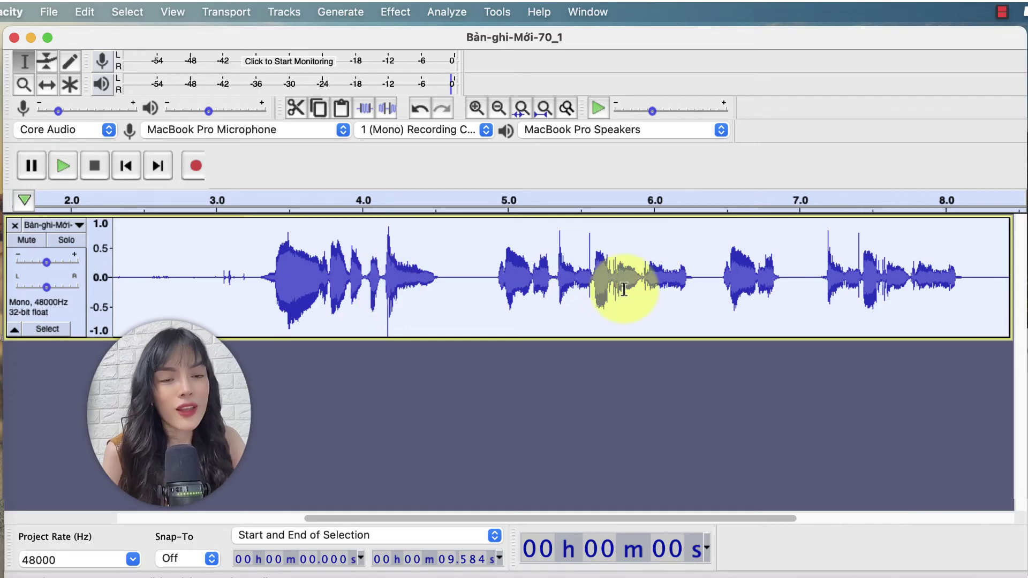
key("space")
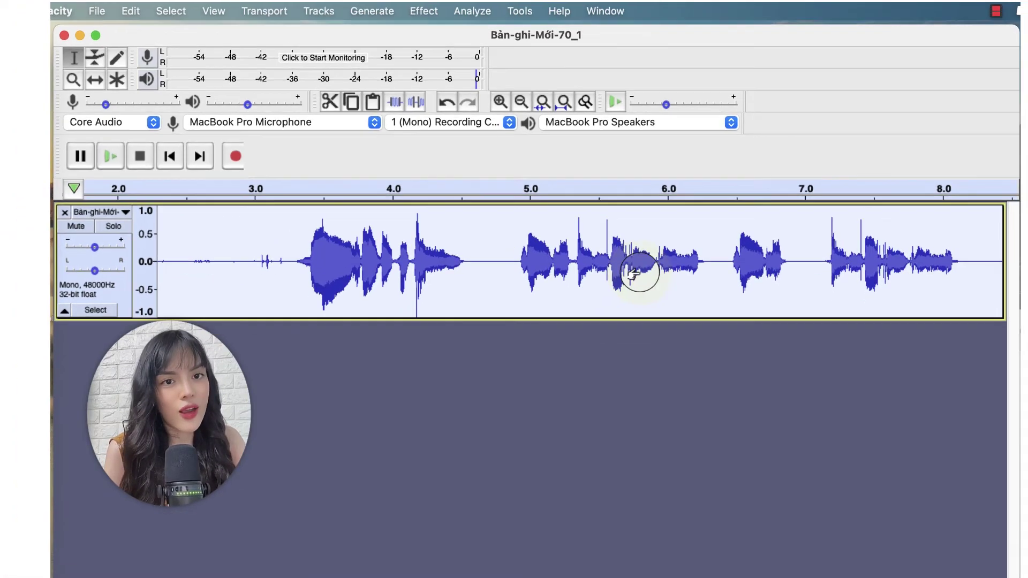
left_click(395, 12)
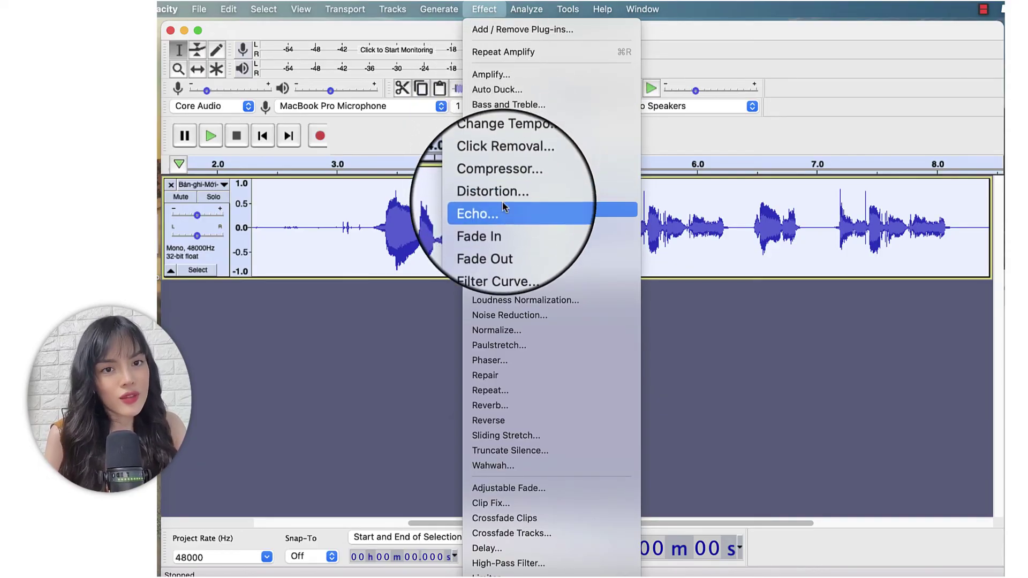
left_click(501, 269)
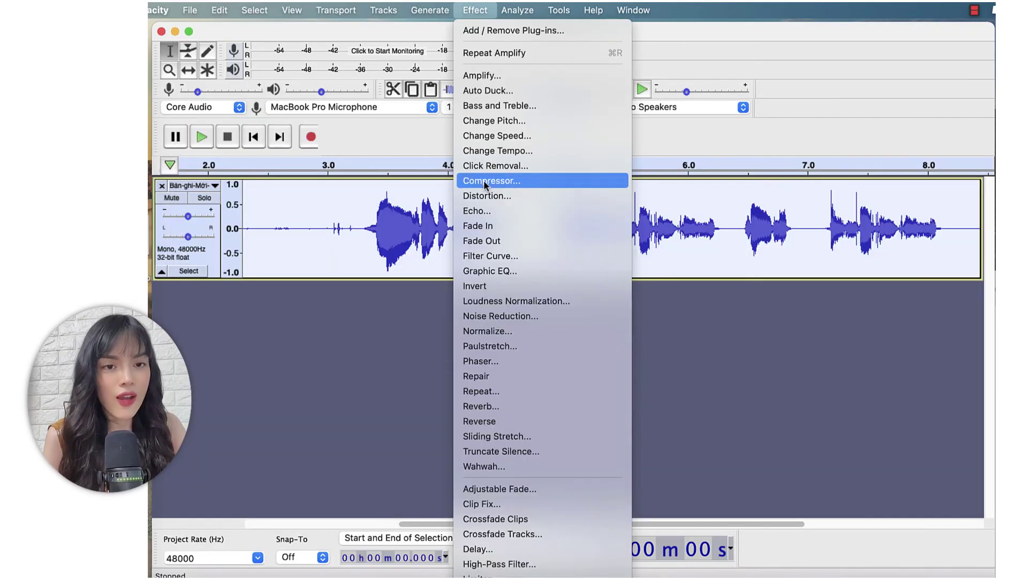
left_click(516, 178)
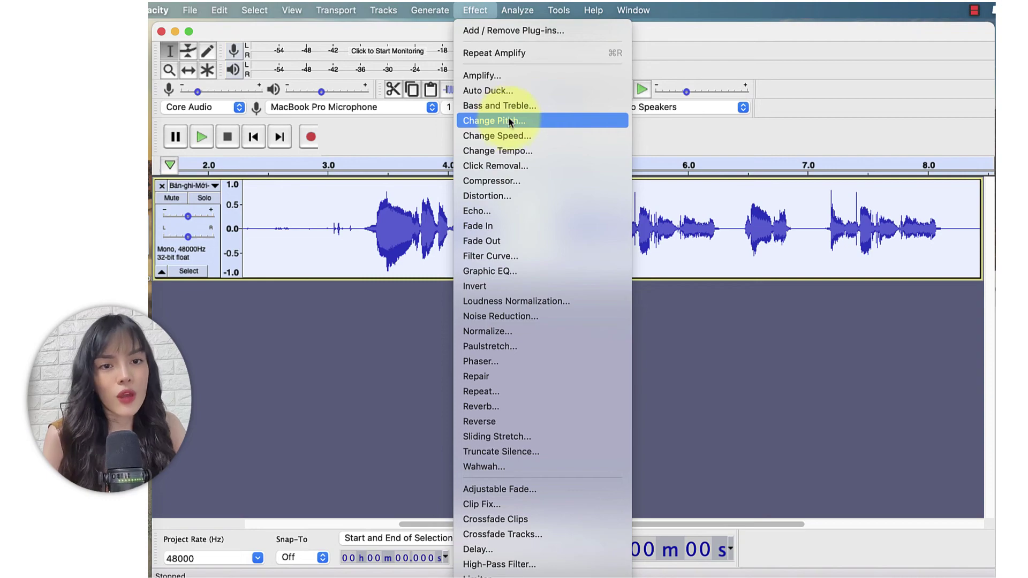
left_click(507, 107)
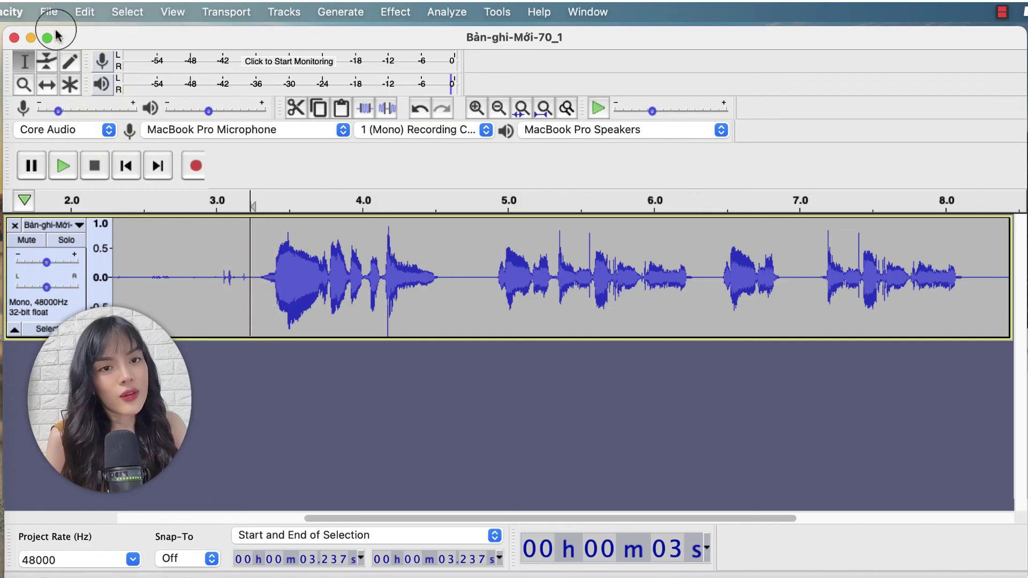
- Export the edited recording as a WAV file
left_click(49, 12)
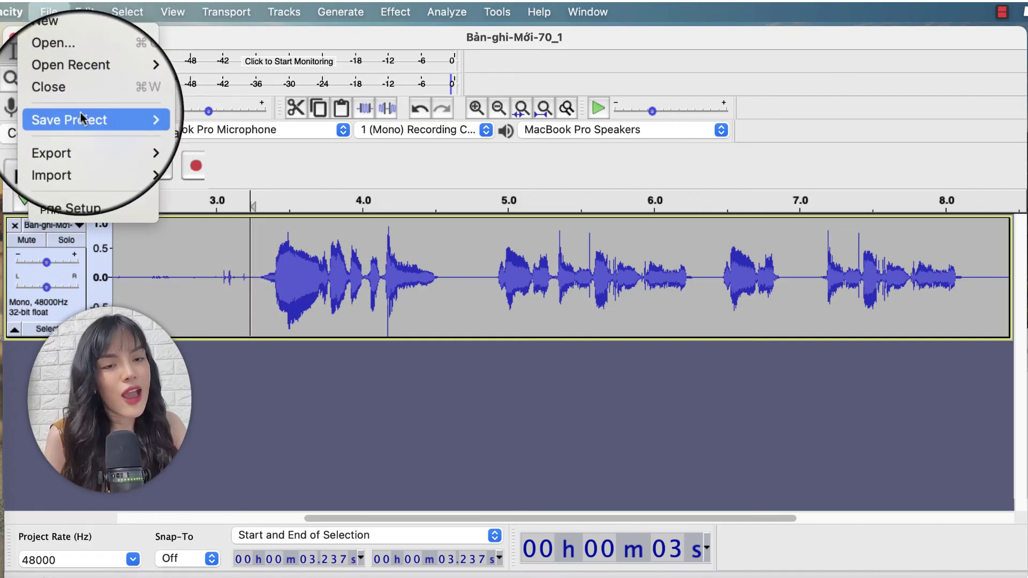
mouse_move(69, 147)
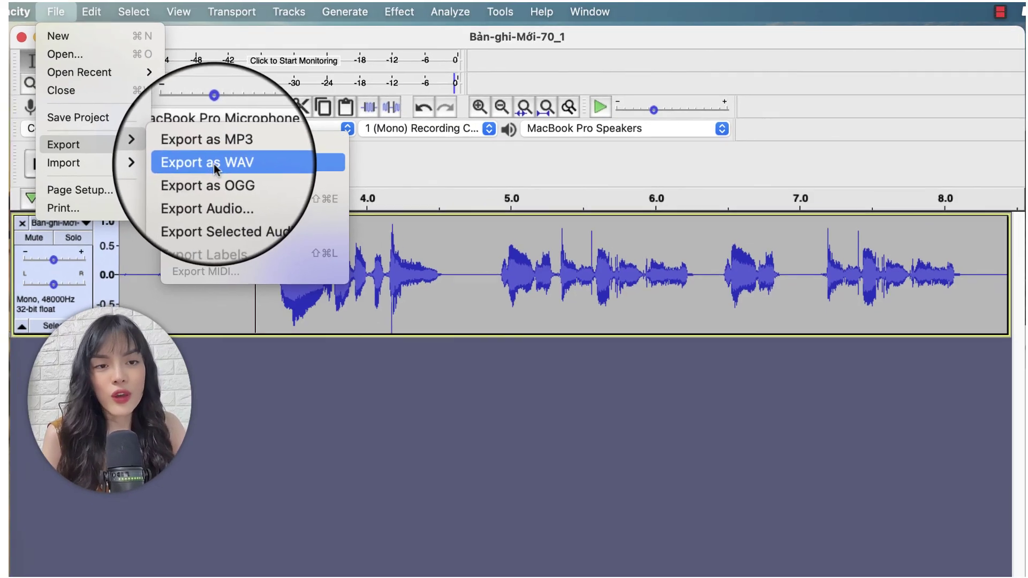
left_click(212, 165)
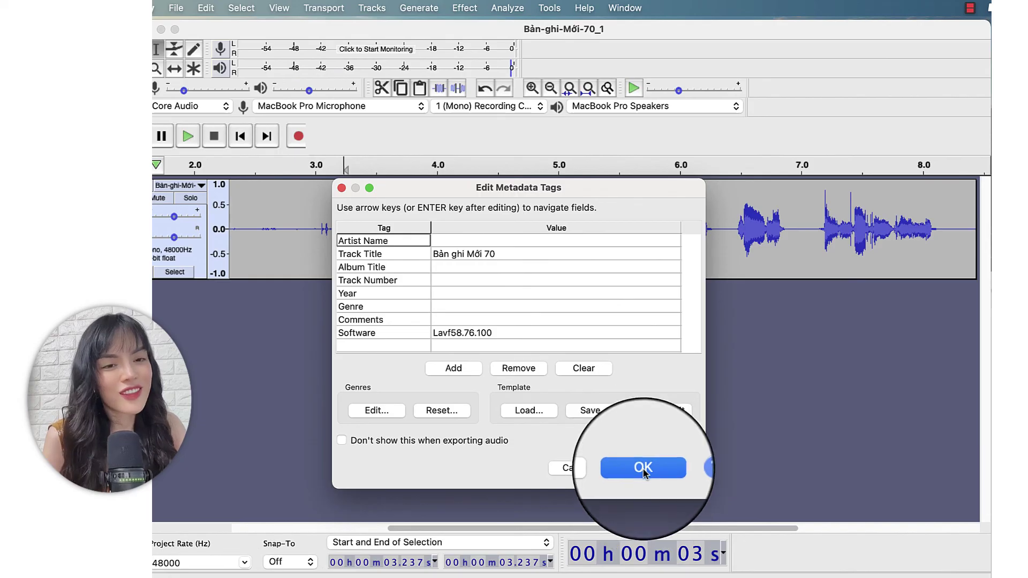